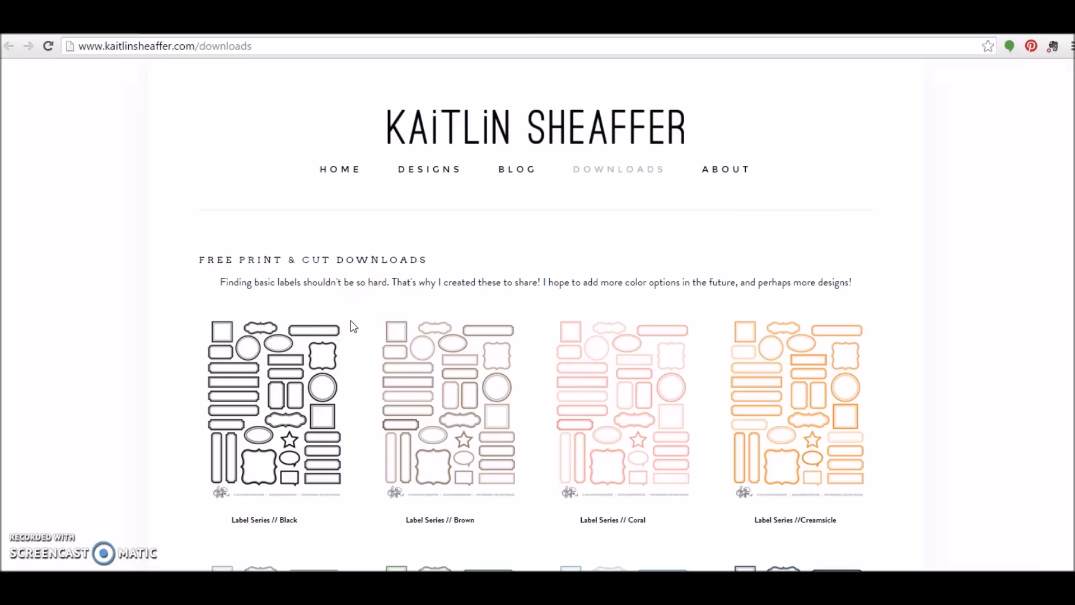
# Step: Look through the Label Series color options on the free print and cut downloads page
pyautogui.scroll(-1, 353, 326)
pyautogui.click(327, 324)
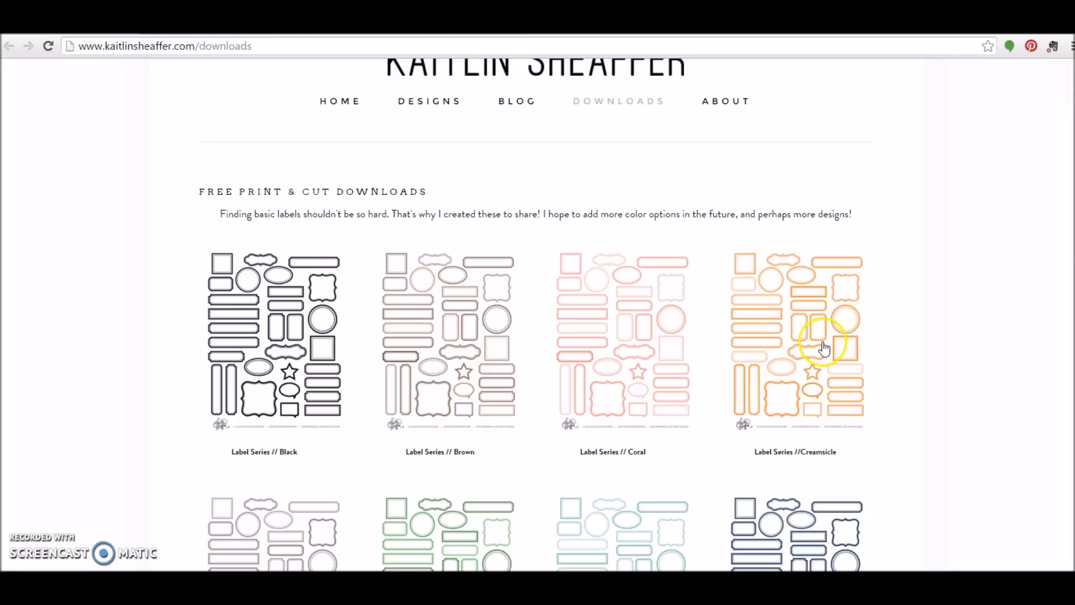
pyautogui.scroll(-8, 823, 355)
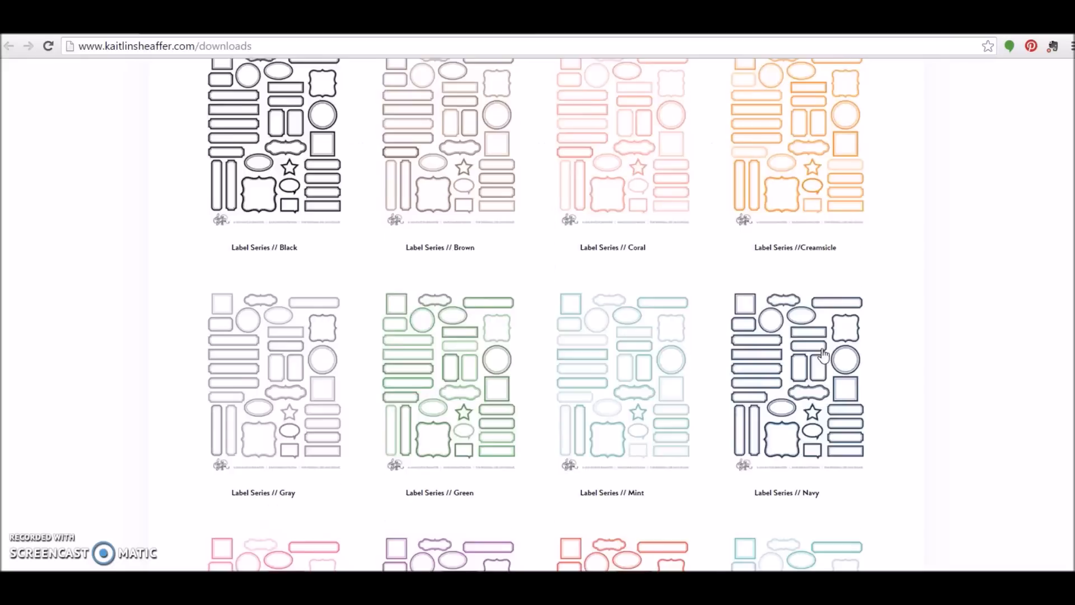
pyautogui.scroll(-6, 823, 354)
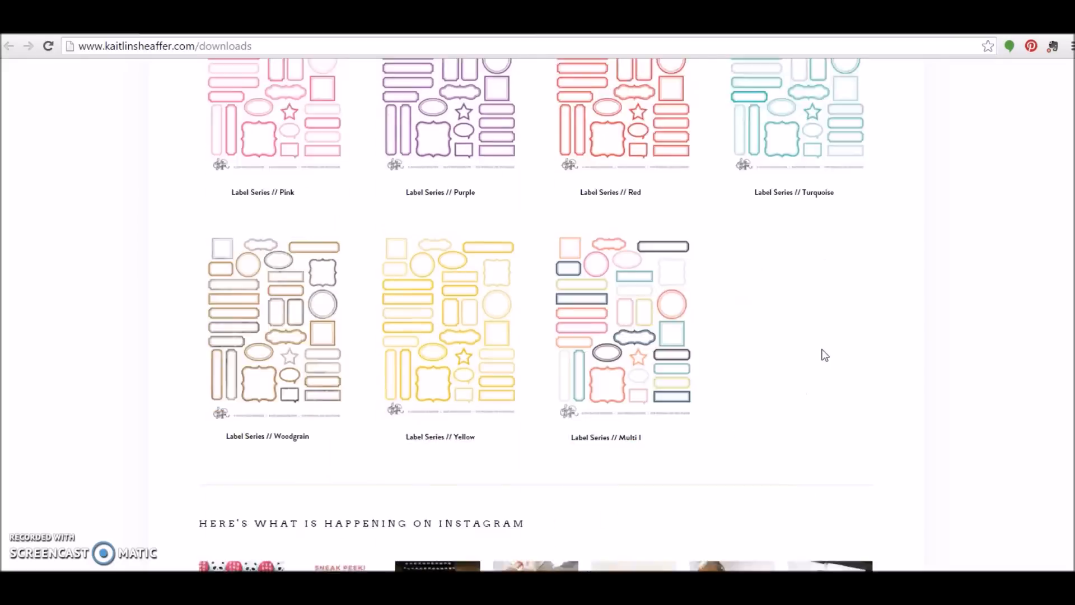
pyautogui.scroll(10, 822, 354)
pyautogui.scroll(4, 824, 354)
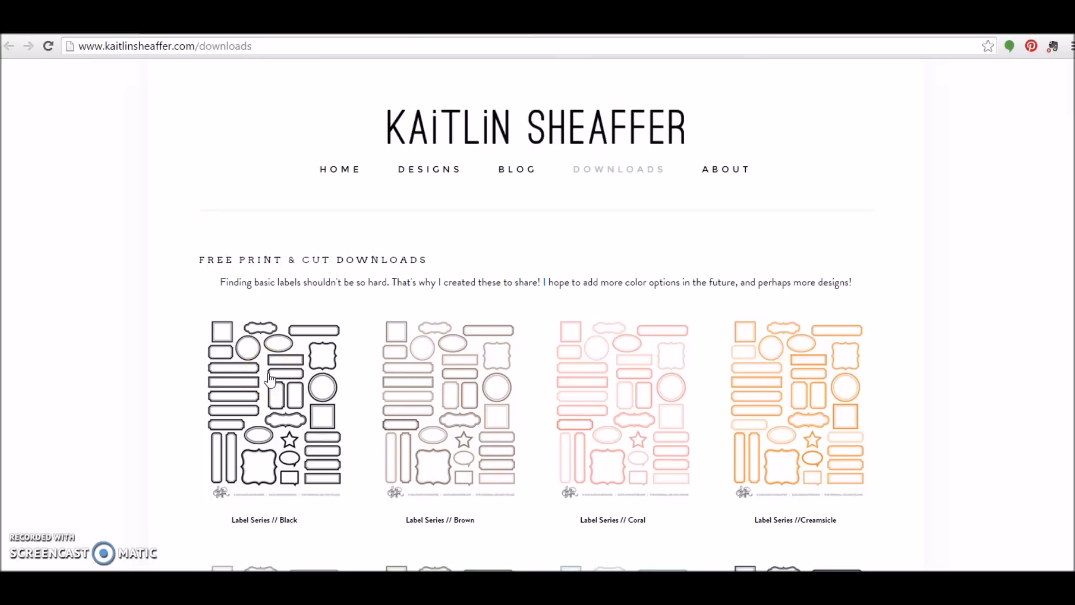
# Step: Switch to File Explorer, inspect the contents of the KS-Black-Print-Cut-Labels zip archive and return to the Silhouette folder
pyautogui.moveTo(347, 582)
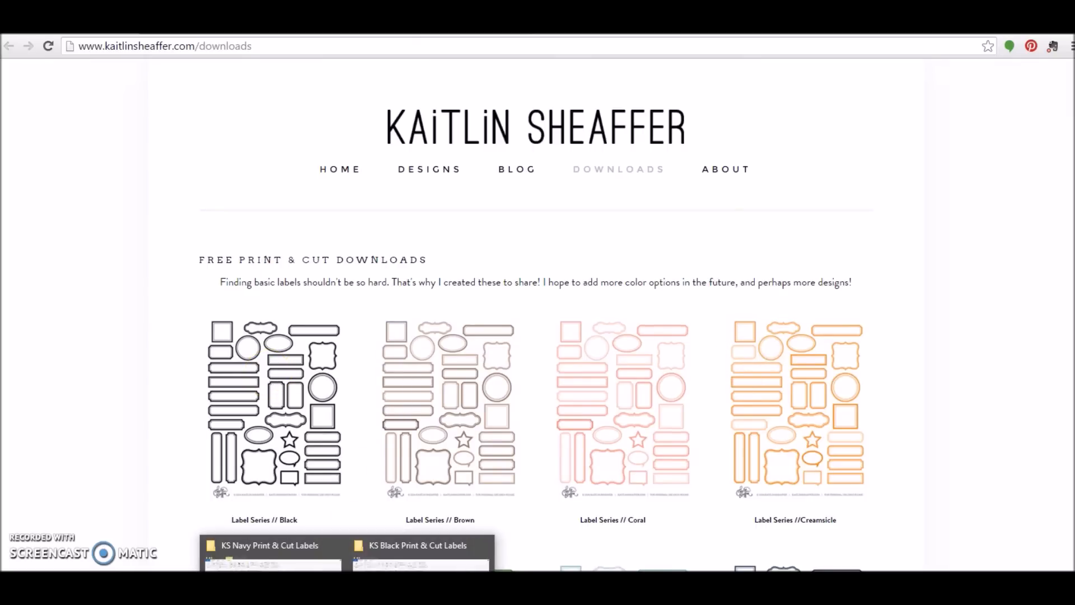
pyautogui.click(270, 551)
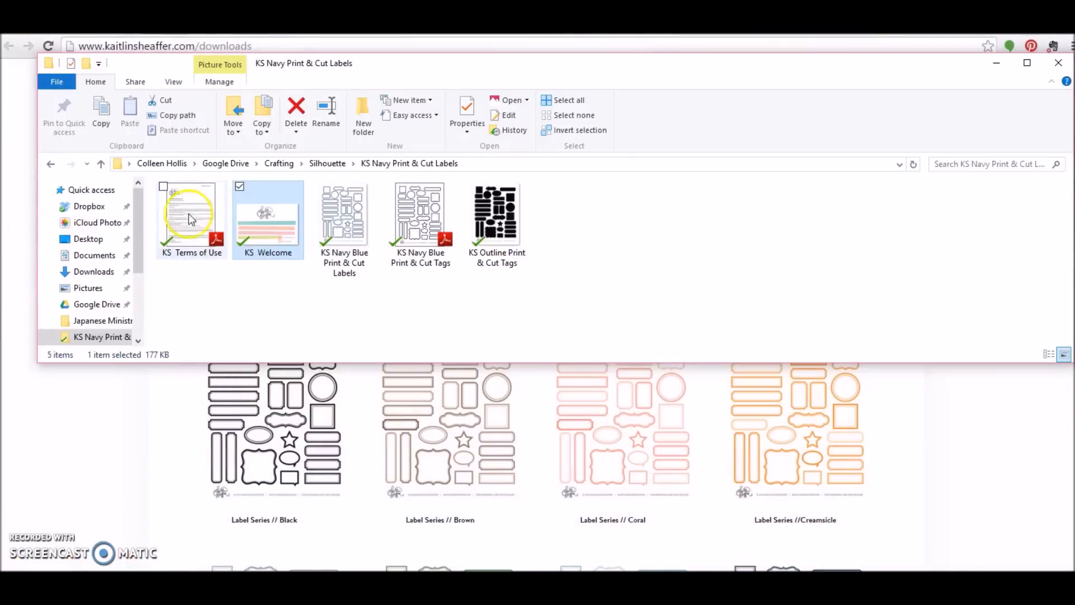
pyautogui.click(327, 162)
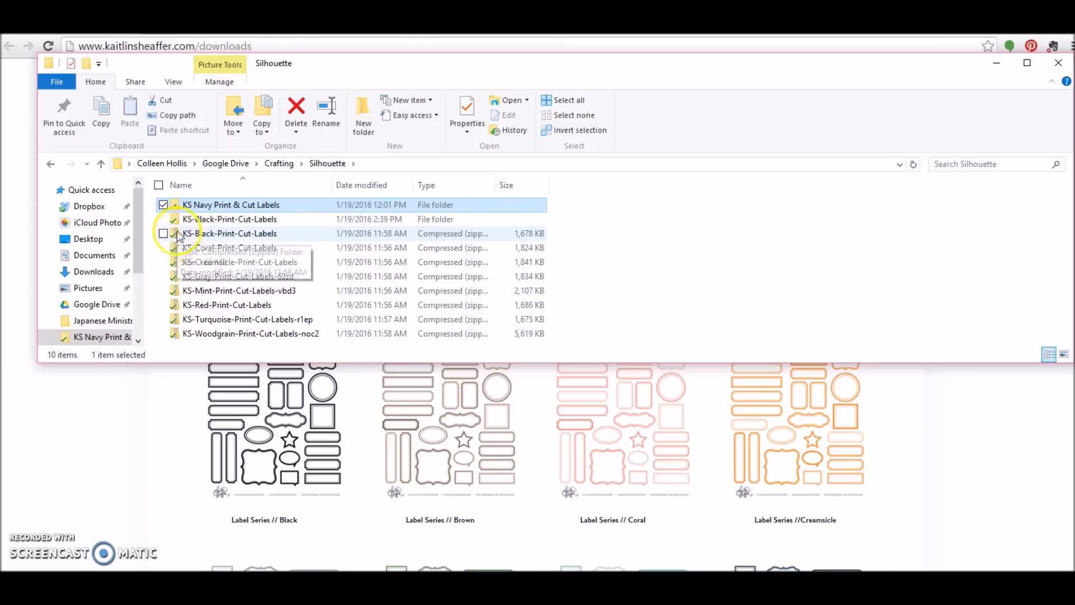
pyautogui.click(211, 236)
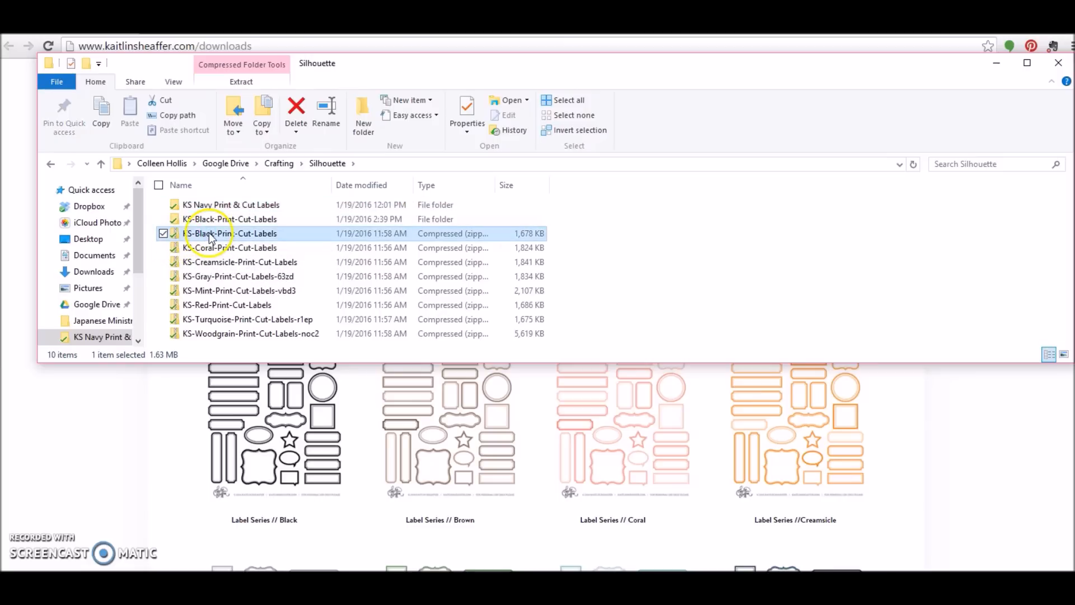
pyautogui.doubleClick(209, 233)
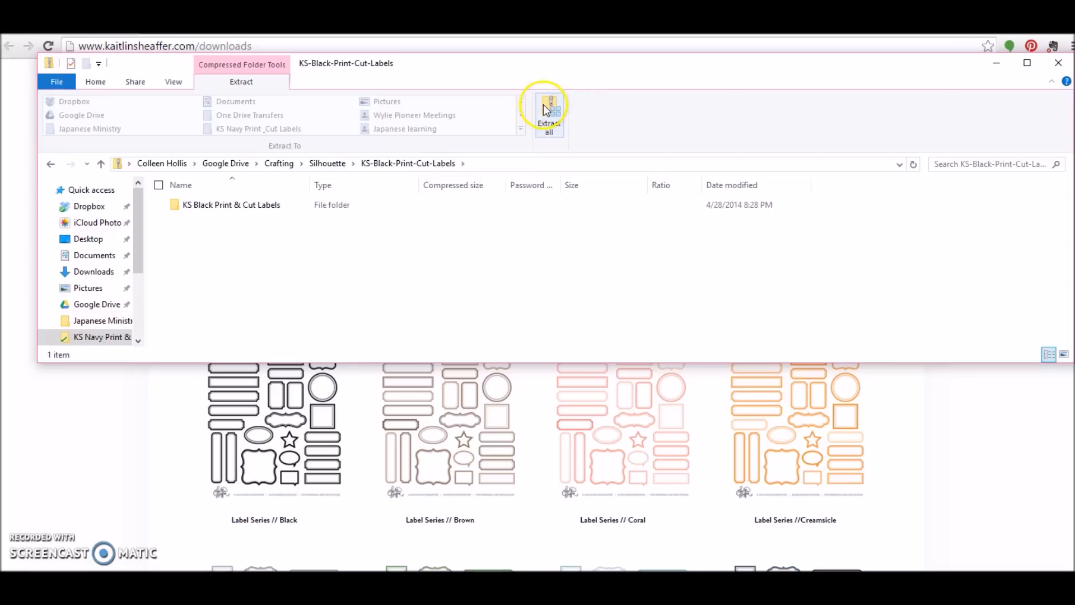
pyautogui.click(327, 163)
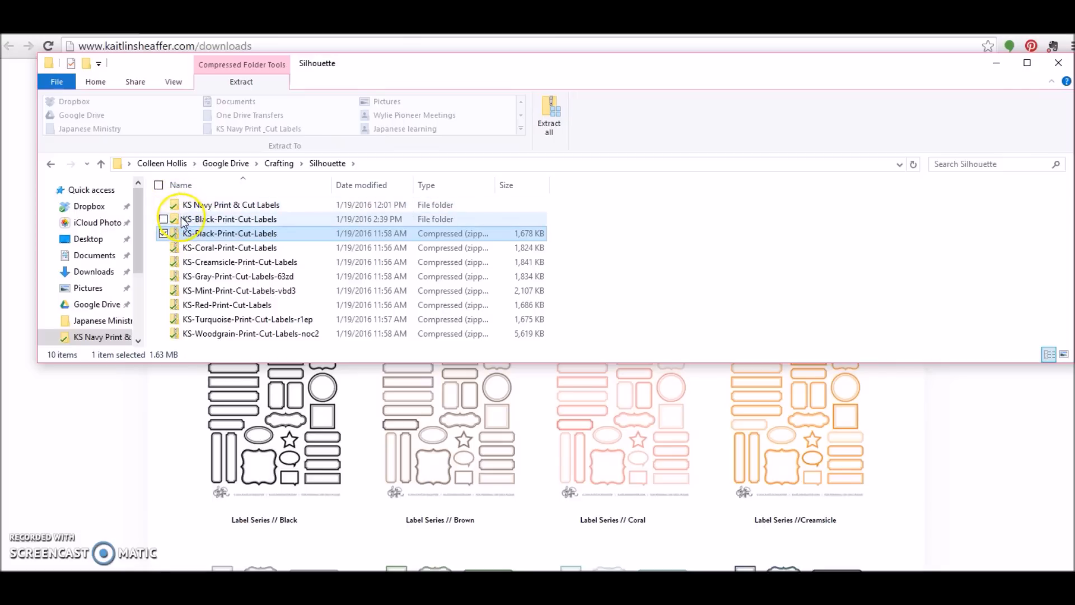
# Step: Open the KS Navy Print & Cut Labels folder, view the KS Welcome image and close it
pyautogui.doubleClick(231, 205)
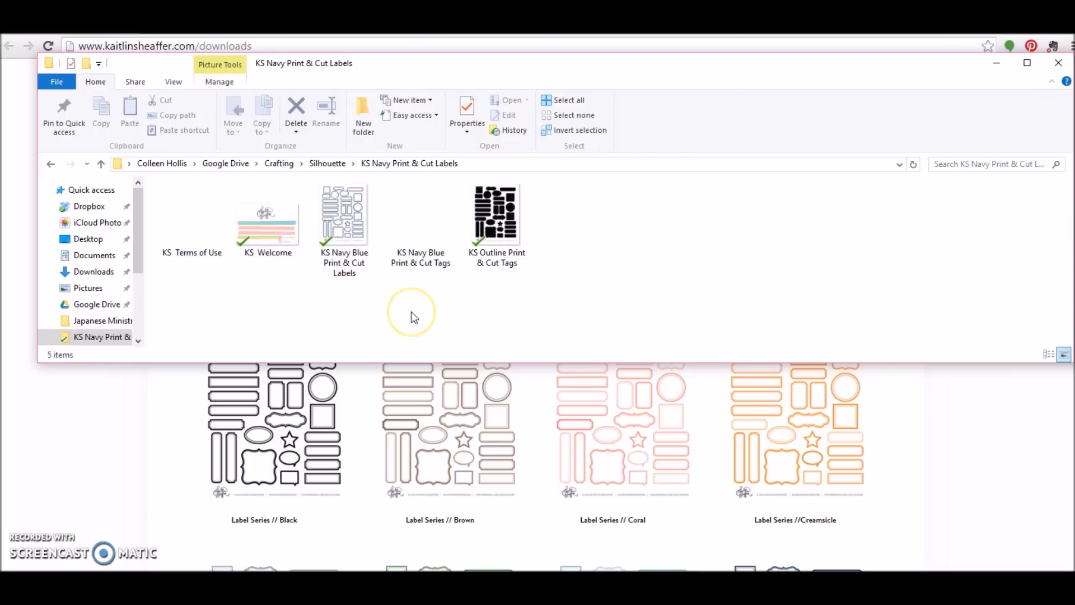
pyautogui.click(285, 219)
pyautogui.doubleClick(285, 218)
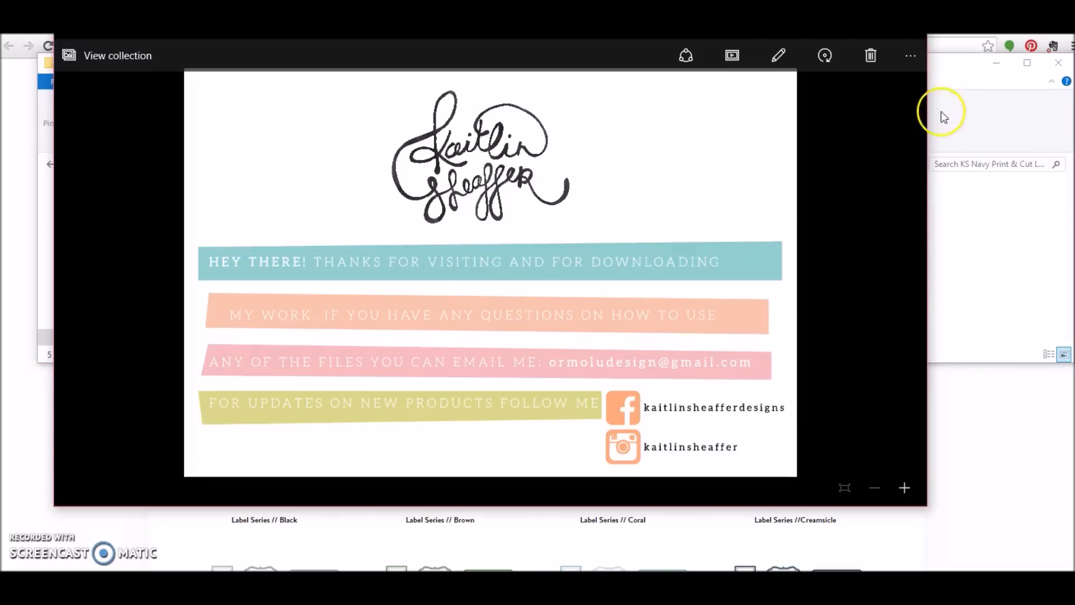
pyautogui.click(911, 36)
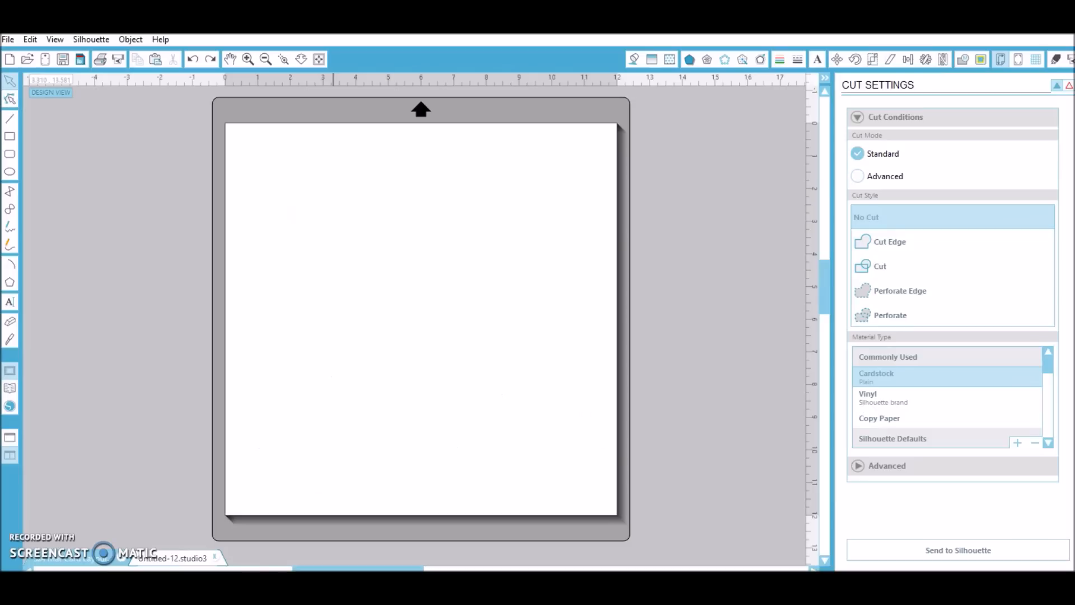
# Step: Open the KS Outline Print & Cut Tags file from the KS Navy Print & Cut Labels folder in Silhouette Studio
pyautogui.click(22, 60)
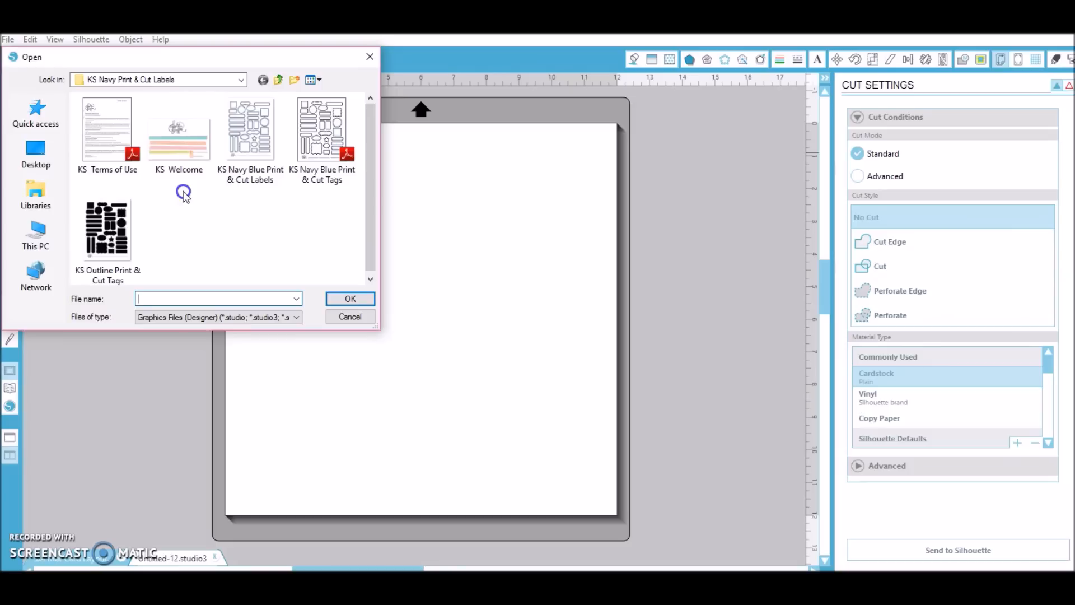
pyautogui.click(101, 228)
pyautogui.click(347, 301)
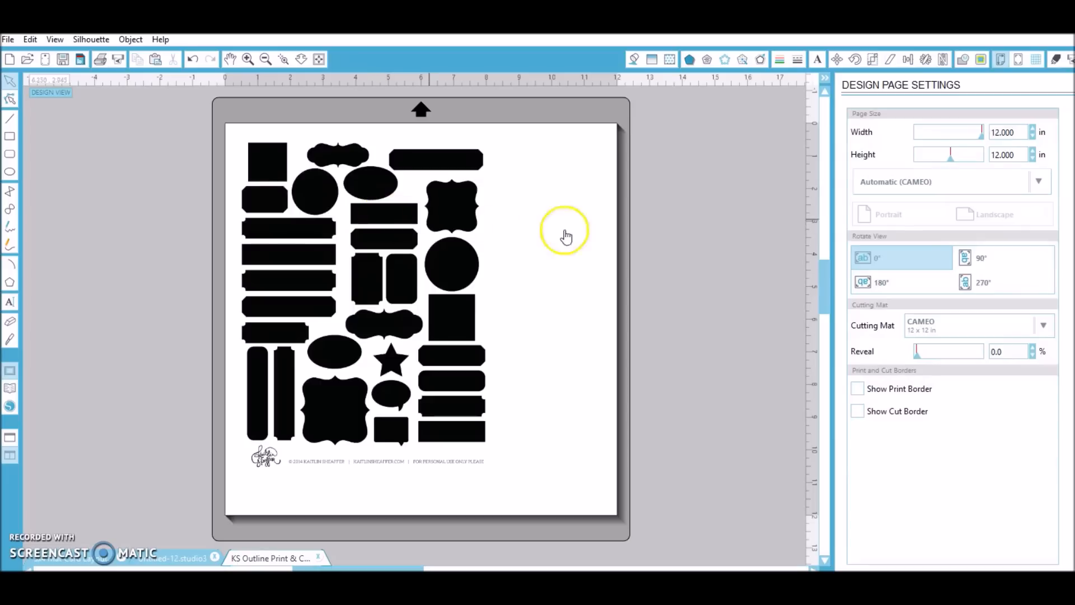
# Step: Trace the outer edges of all the black label shapes with the high pass filter off and the threshold at 100%
pyautogui.click(982, 60)
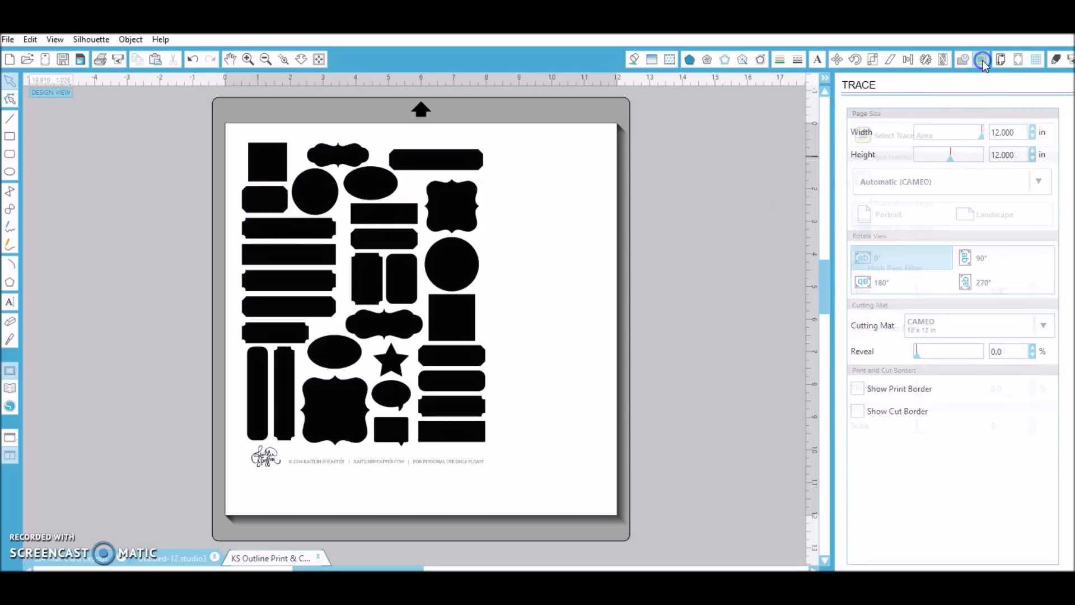
pyautogui.click(903, 136)
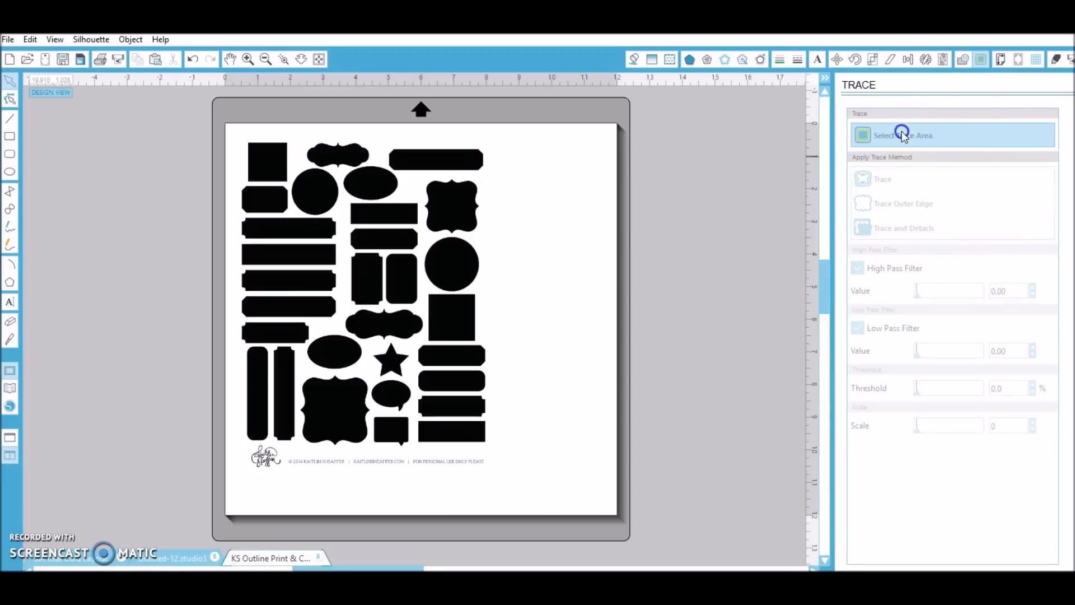
pyautogui.moveTo(223, 132)
pyautogui.mouseDown()
pyautogui.moveTo(463, 449)
pyautogui.moveTo(512, 459)
pyautogui.mouseUp()
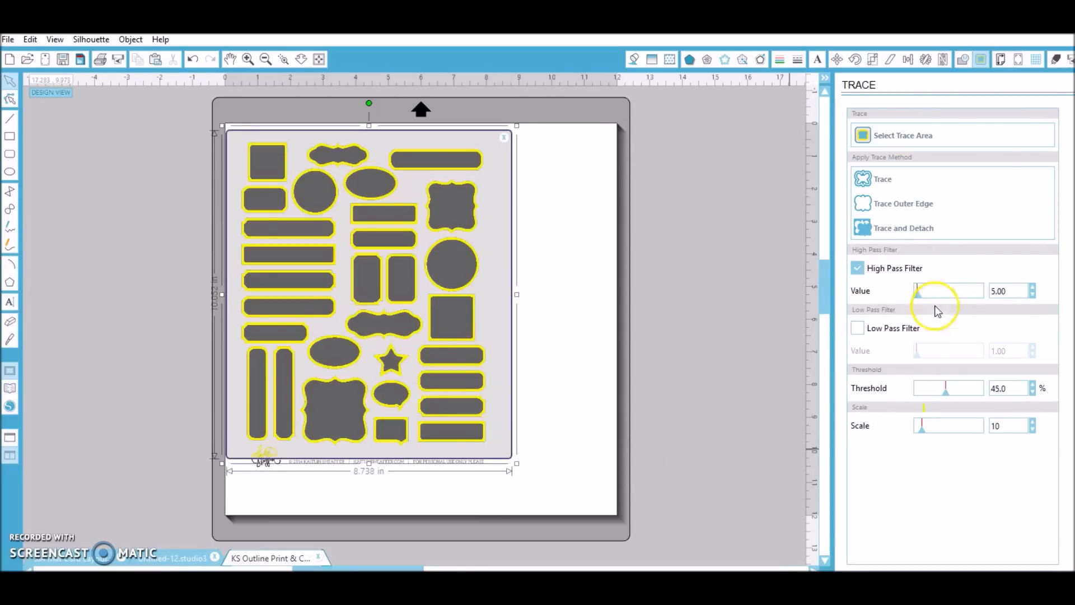
pyautogui.click(858, 268)
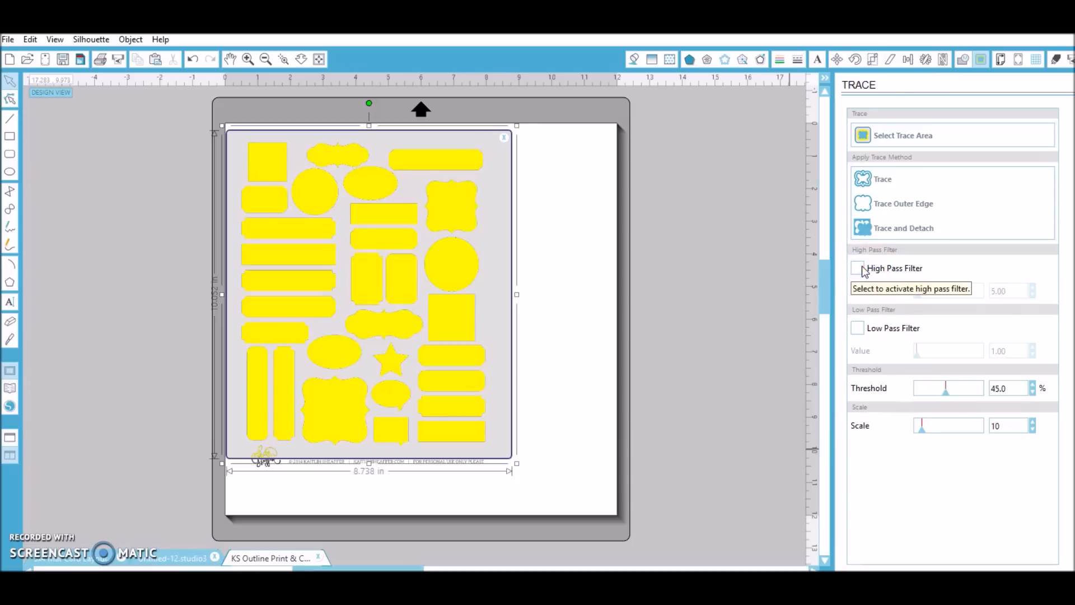
pyautogui.moveTo(947, 394); pyautogui.dragTo(1009, 396)
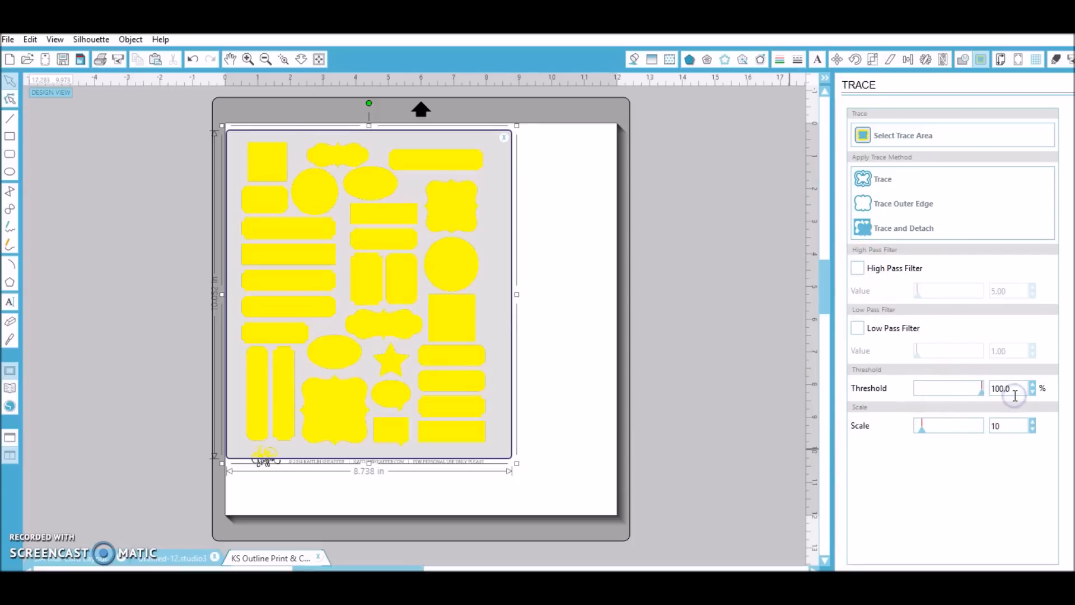
pyautogui.click(893, 207)
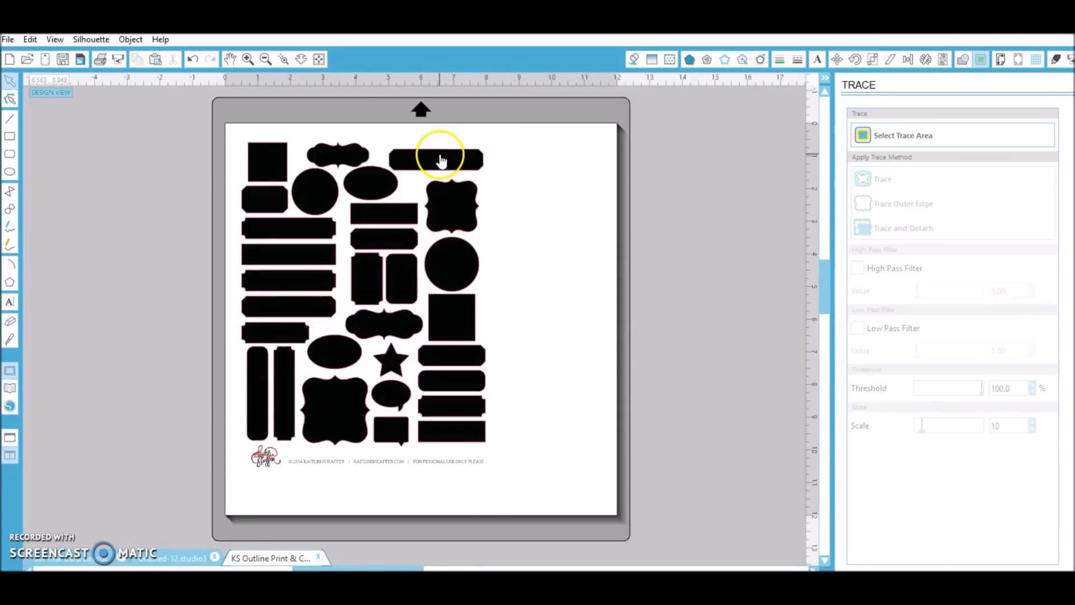
# Step: Move the black outline image off its traced cut lines and delete it
pyautogui.moveTo(442, 266)
pyautogui.mouseDown()
pyautogui.moveTo(444, 251)
pyautogui.moveTo(802, 256)
pyautogui.mouseUp()
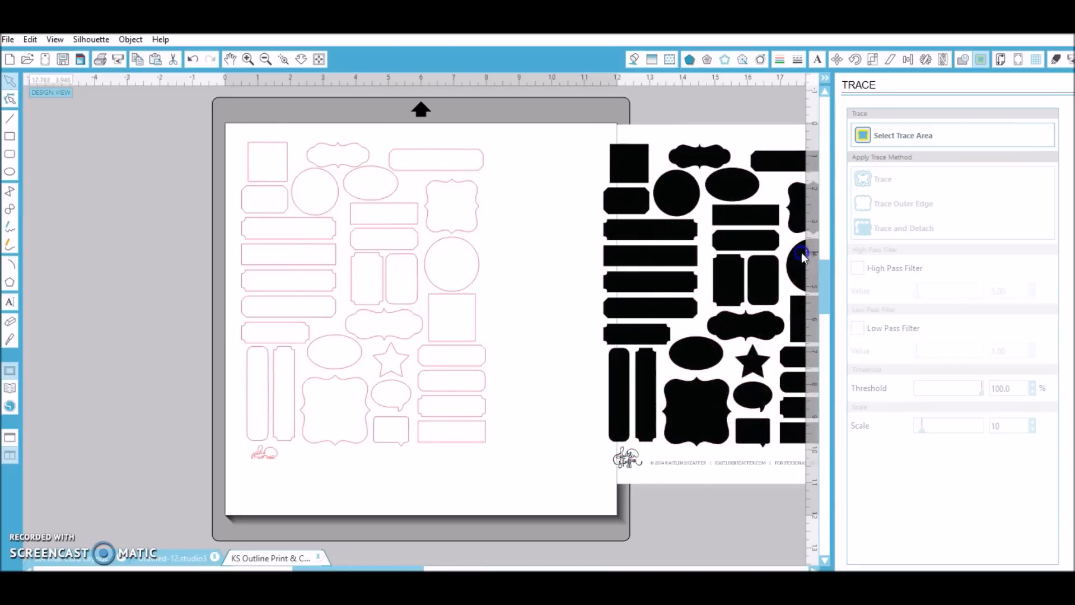
pyautogui.click(654, 226)
pyautogui.press('Delete')
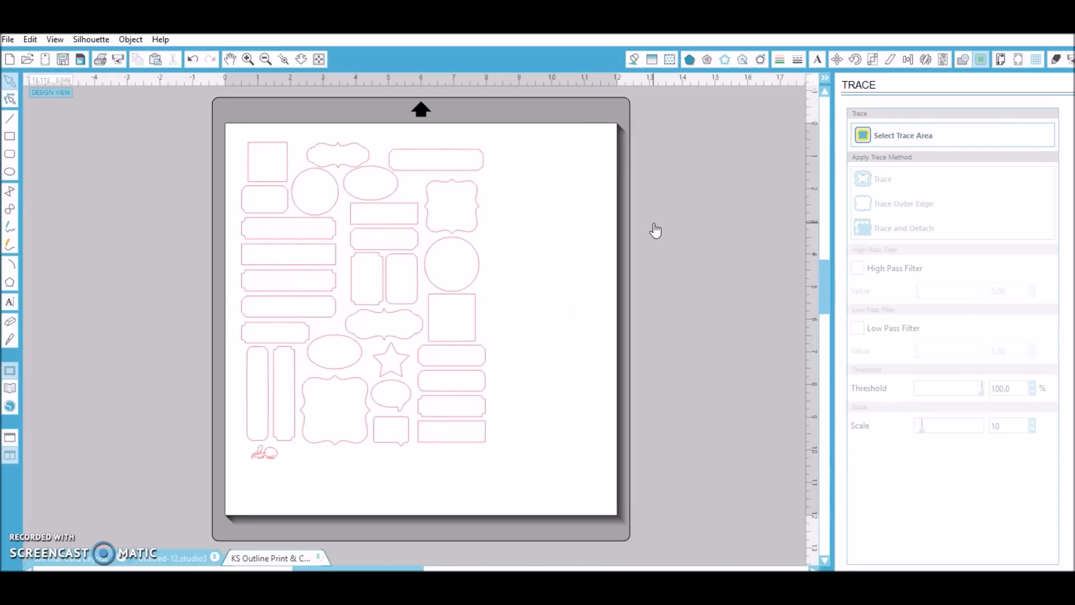
pyautogui.click(366, 221)
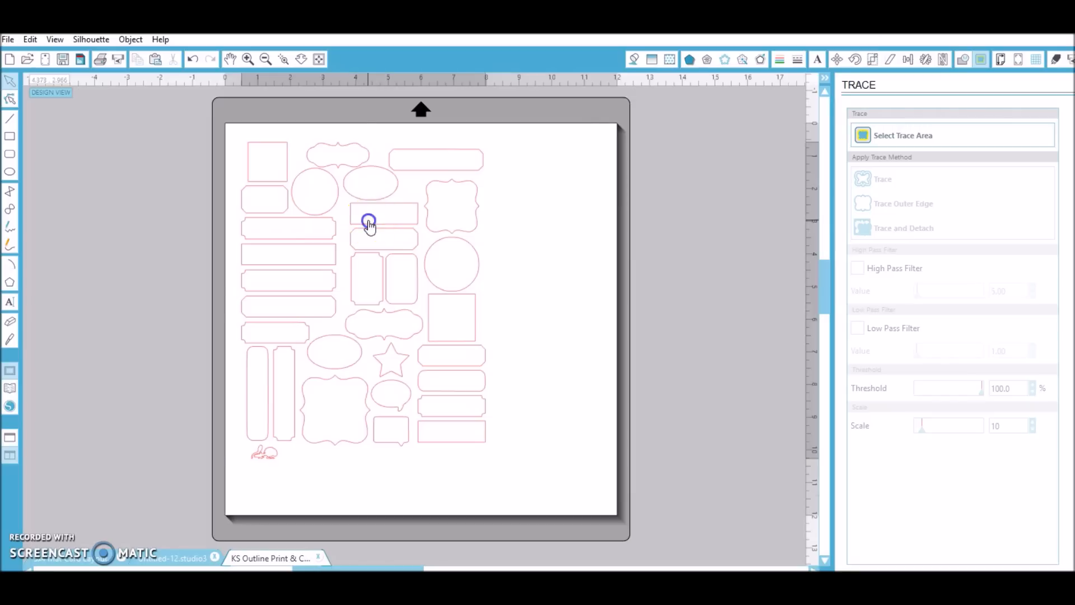
pyautogui.click(539, 229)
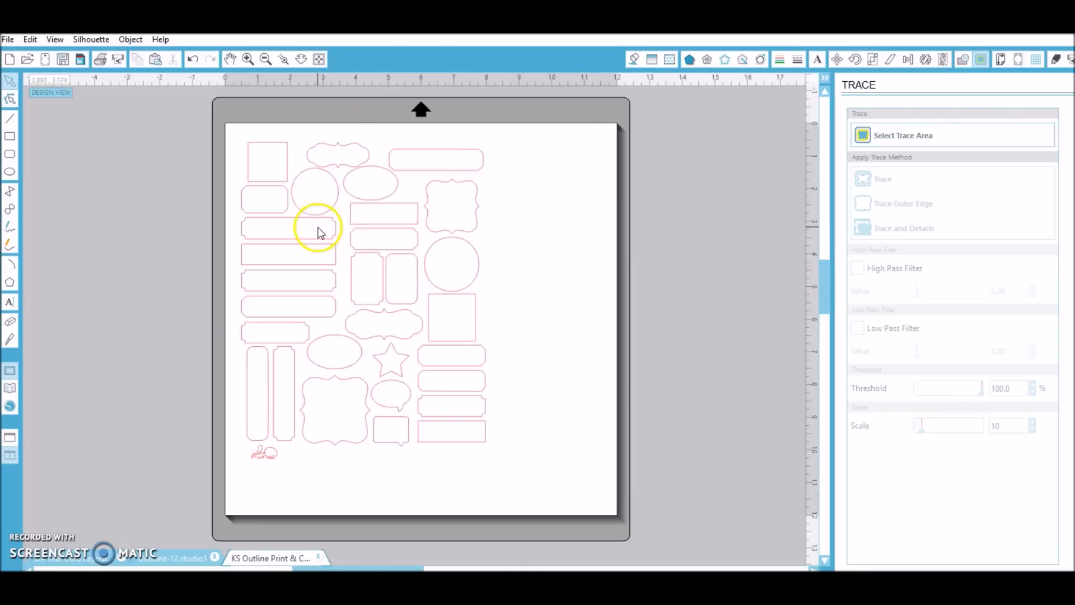
pyautogui.click(450, 383)
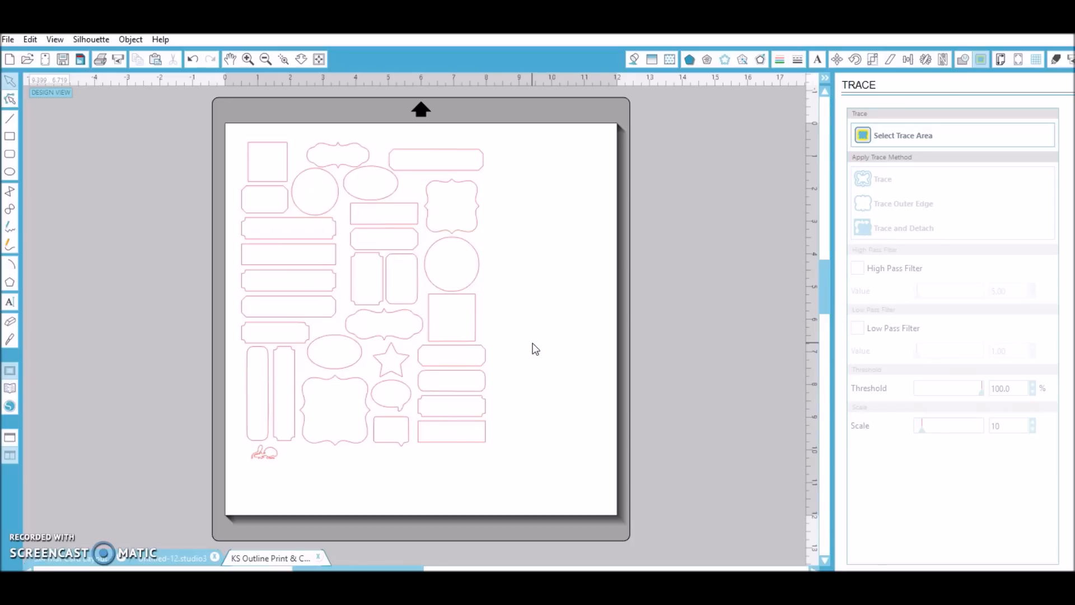
pyautogui.click(543, 321)
# Step: Open the KS Navy Blue Print & Cut Labels image and show its document
pyautogui.click(27, 59)
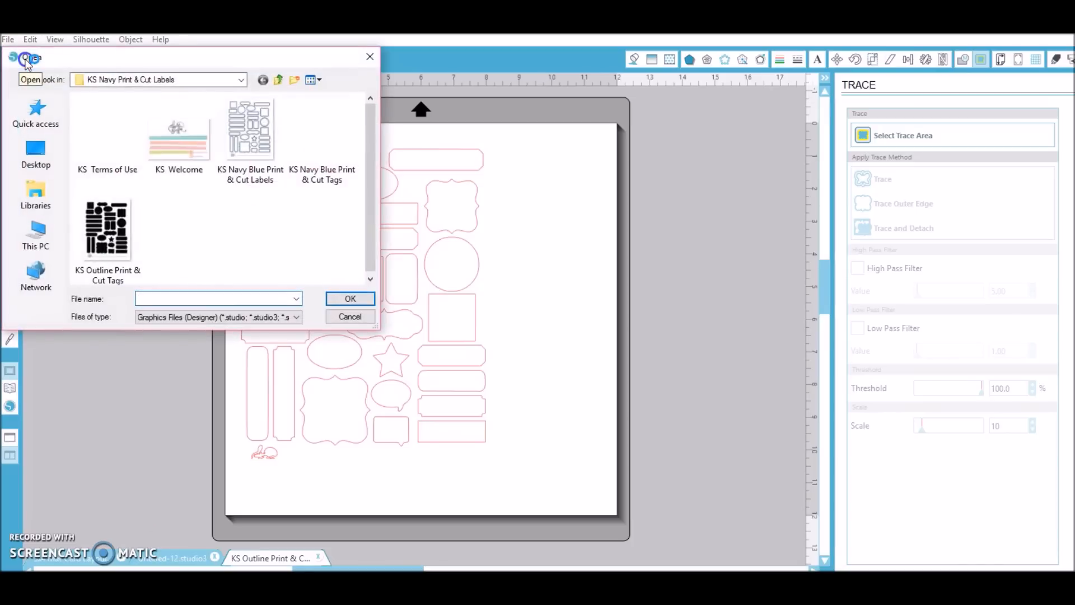
pyautogui.click(250, 147)
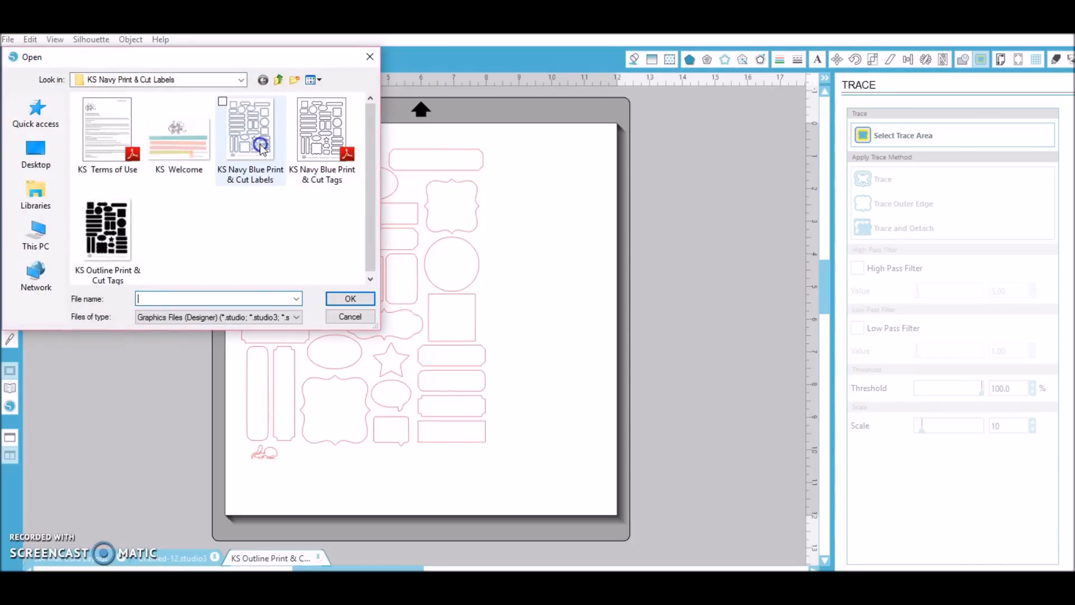
pyautogui.click(327, 236)
pyautogui.click(269, 162)
pyautogui.doubleClick(247, 134)
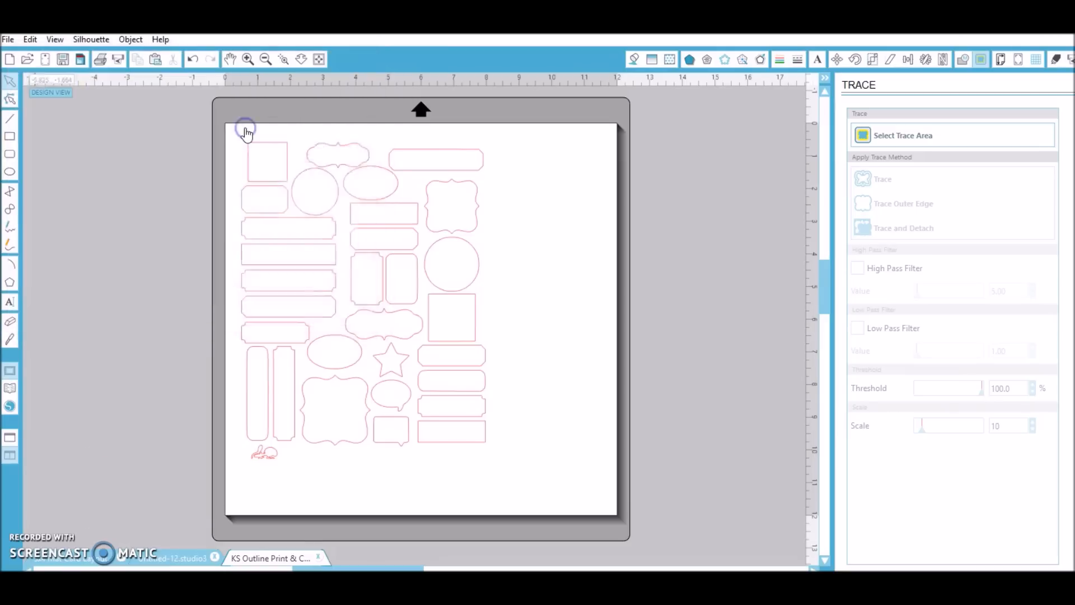
pyautogui.click(286, 558)
pyautogui.click(372, 558)
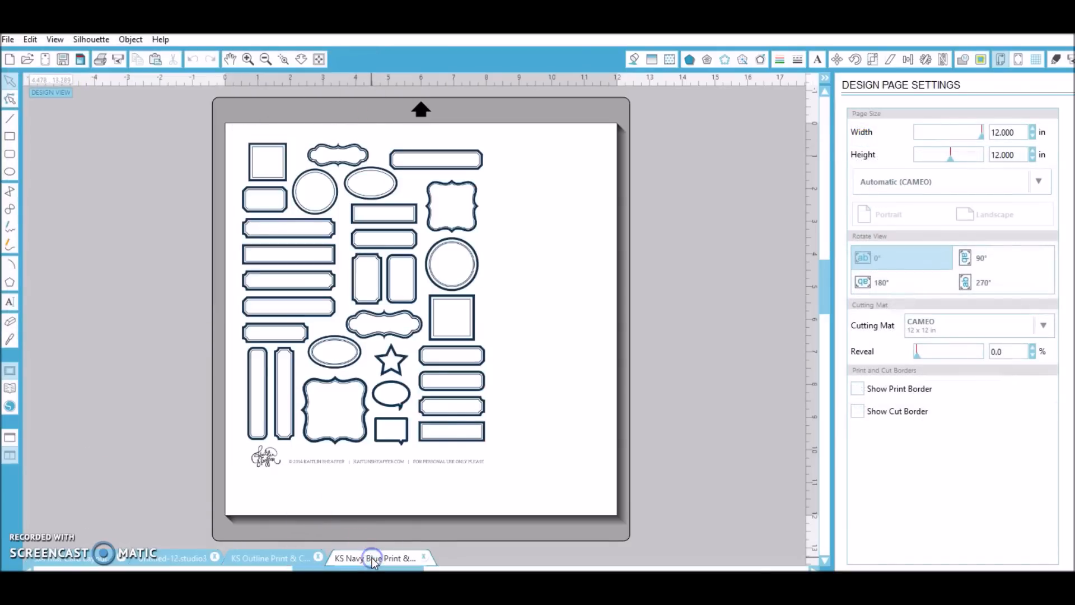
# Step: Cut the navy label image and paste it into the KS Outline Print & Cut Tags document with the traced lines
pyautogui.click(364, 285)
pyautogui.rightClick(362, 283)
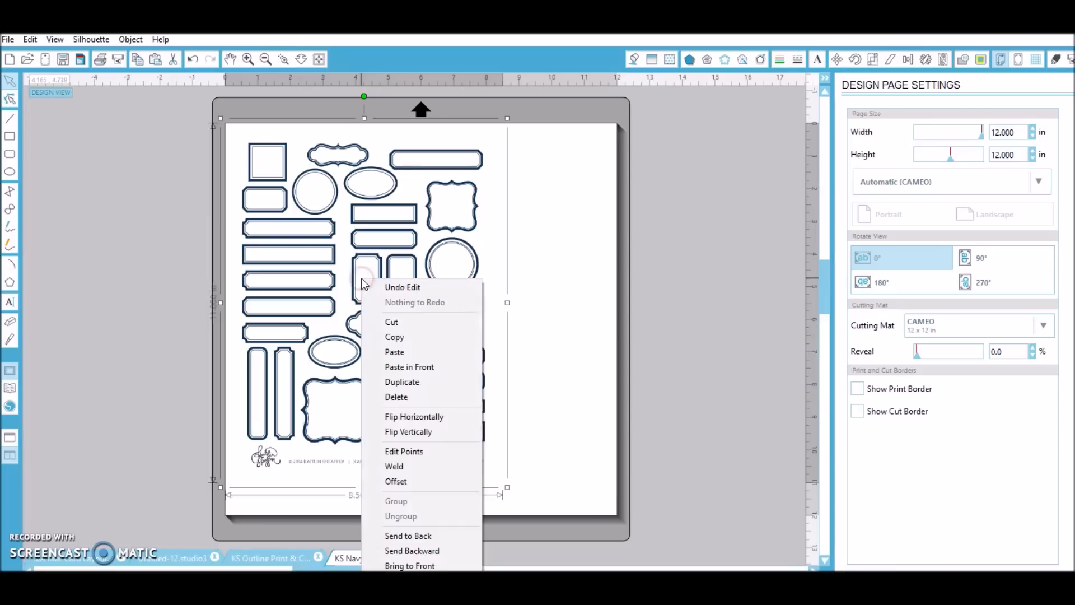
pyautogui.click(392, 319)
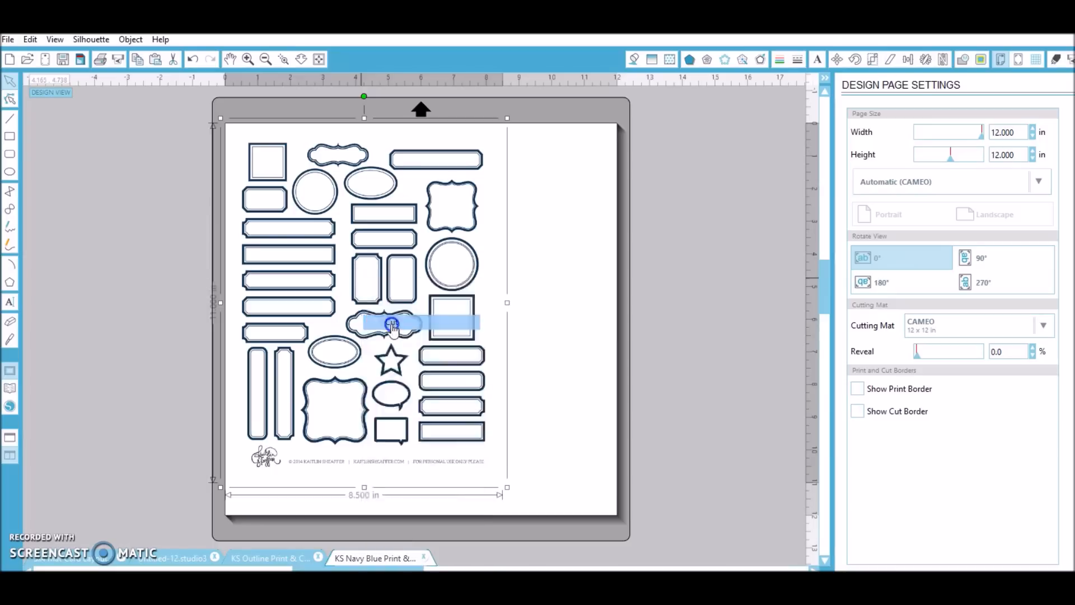
pyautogui.click(263, 558)
pyautogui.rightClick(525, 261)
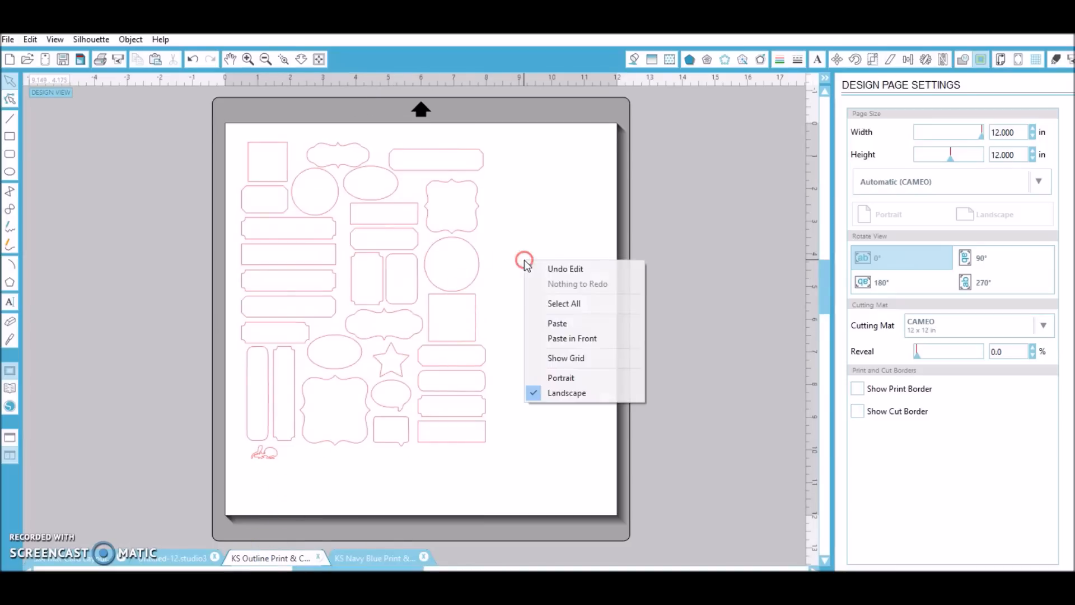
pyautogui.click(564, 322)
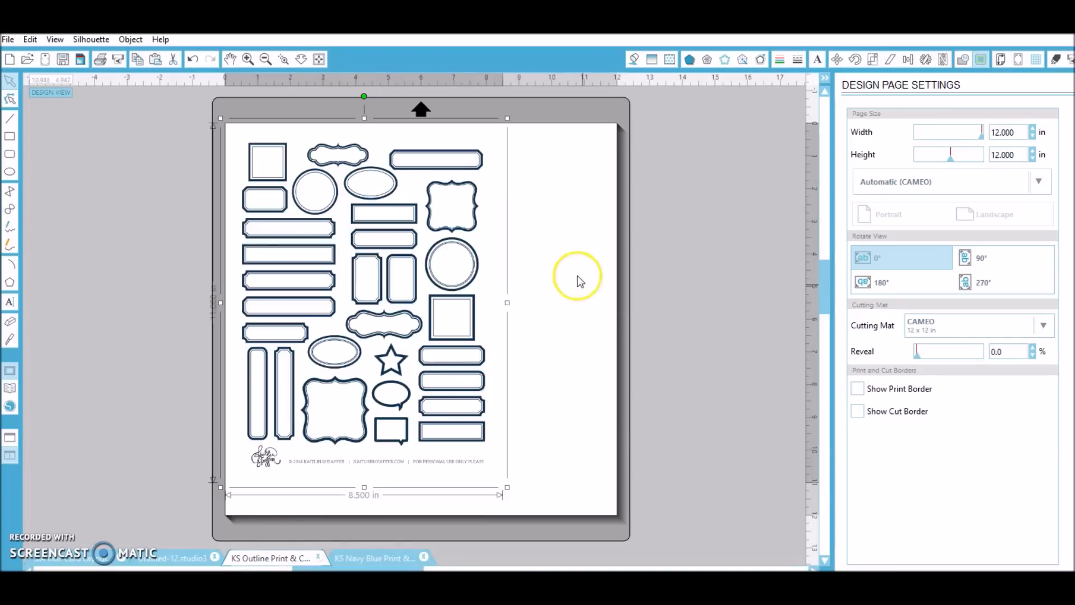
# Step: Send the pasted navy label image behind the traced cut lines and check their alignment around the labels
pyautogui.rightClick(480, 238)
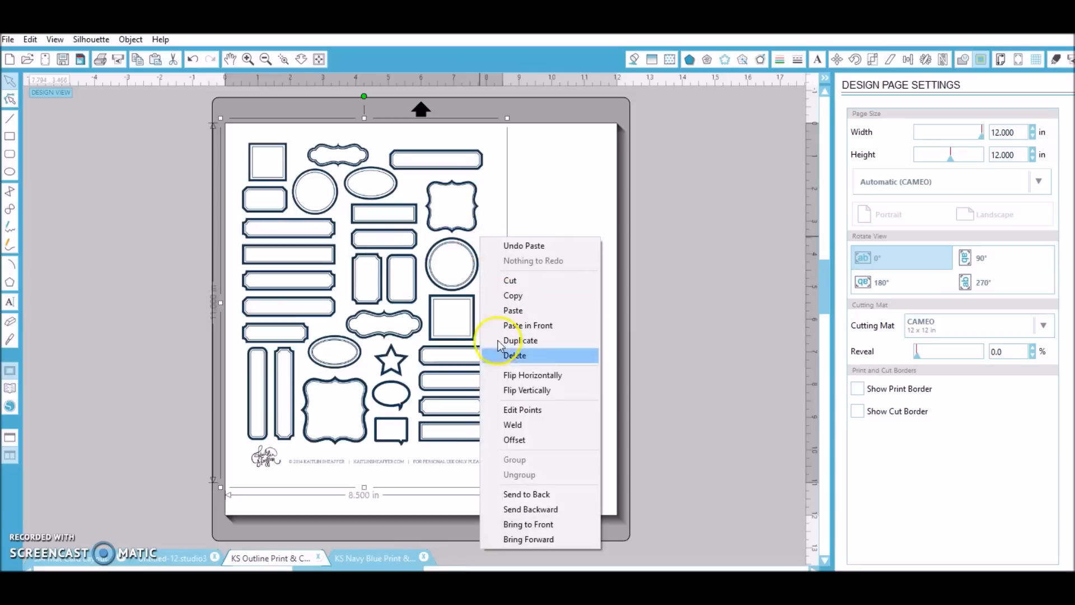
pyautogui.click(523, 495)
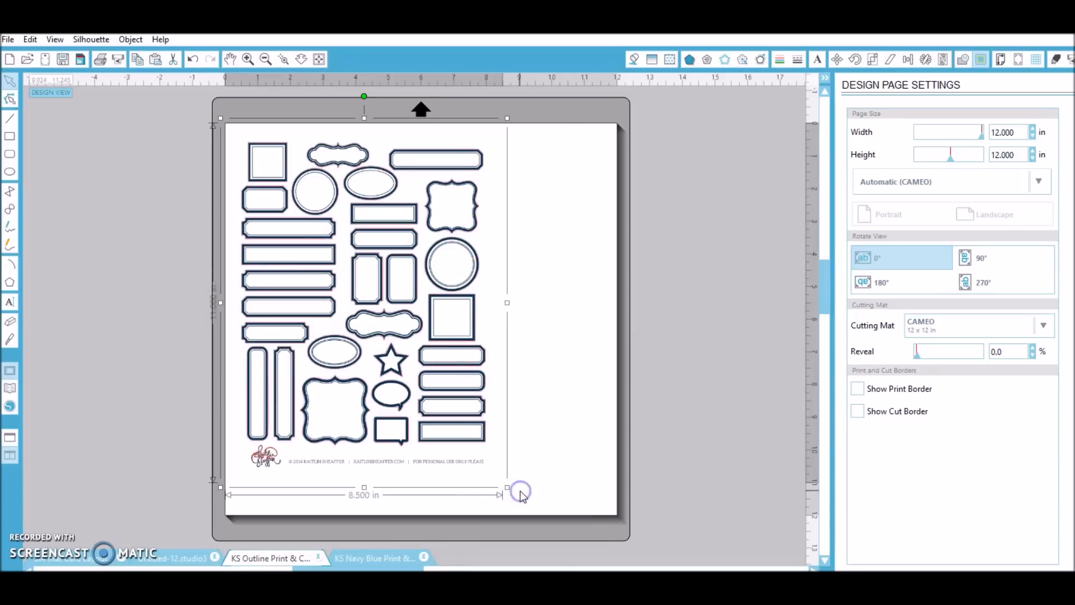
pyautogui.click(246, 59)
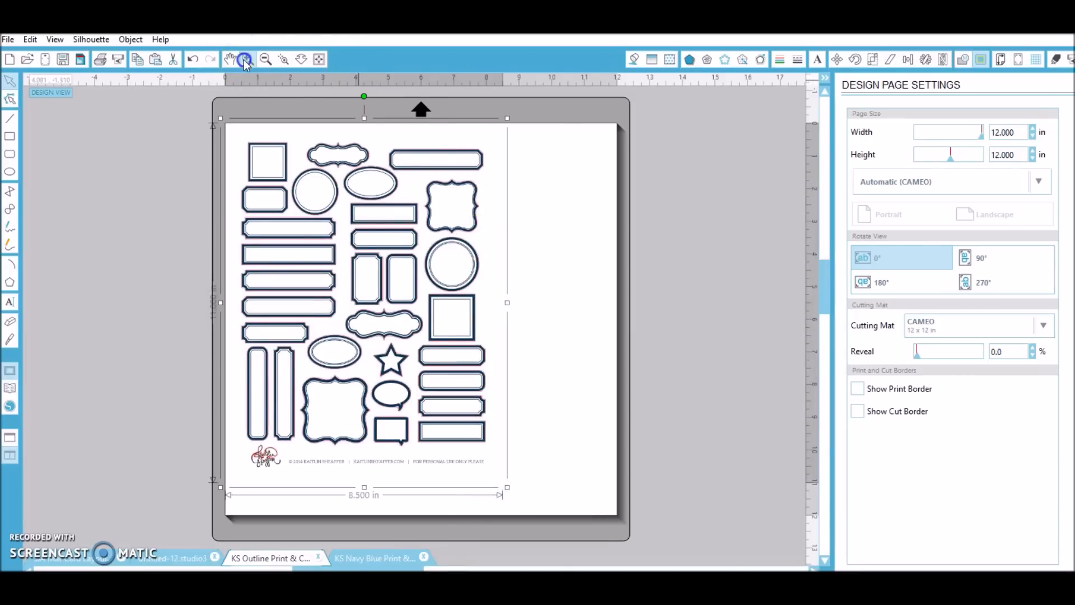
pyautogui.click(246, 59)
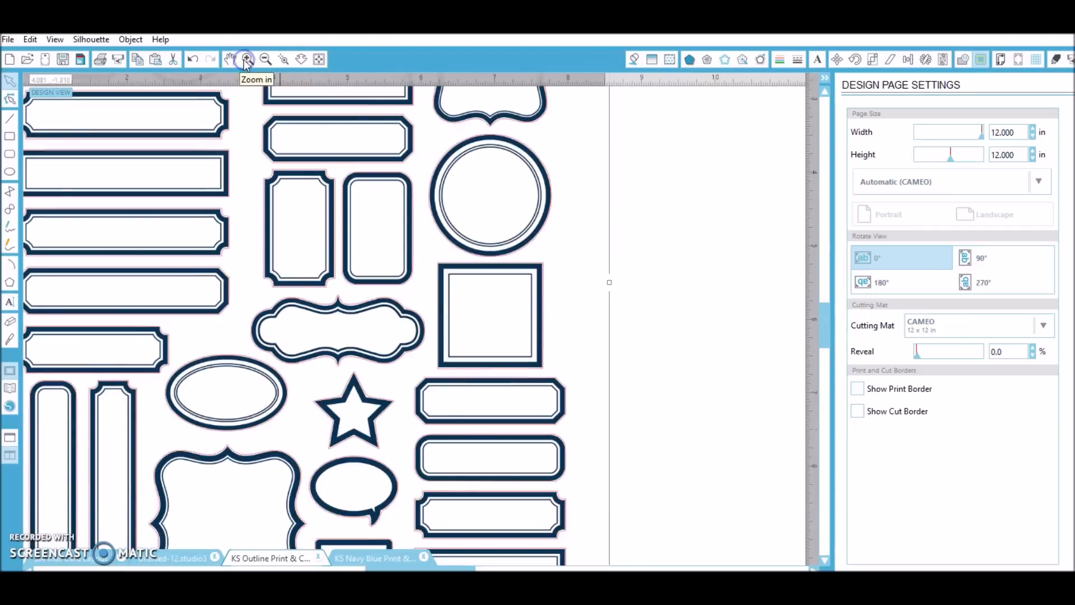
pyautogui.click(246, 59)
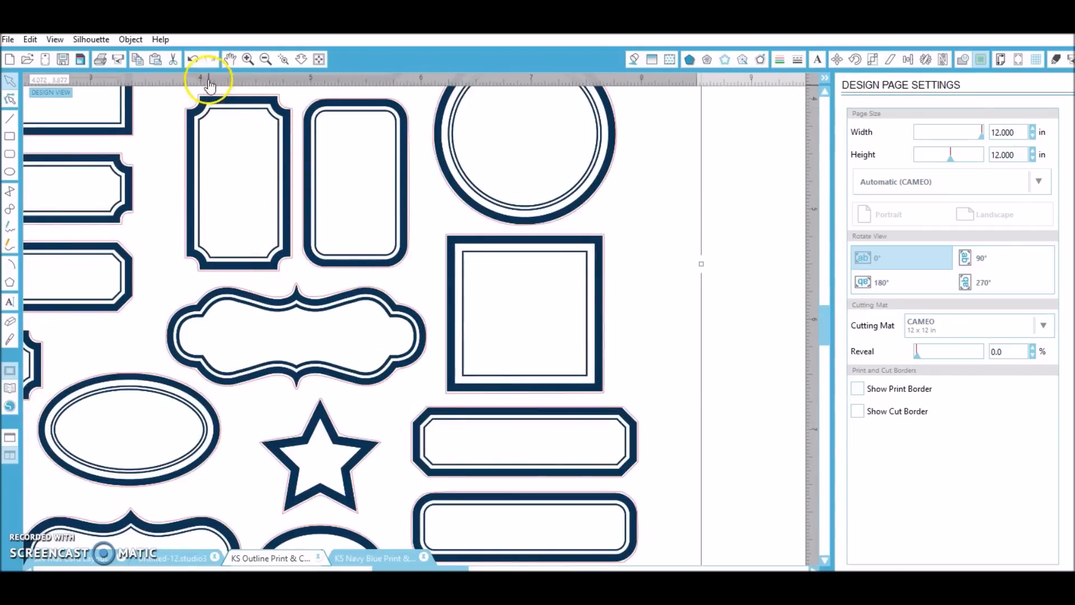
pyautogui.click(269, 61)
pyautogui.click(270, 64)
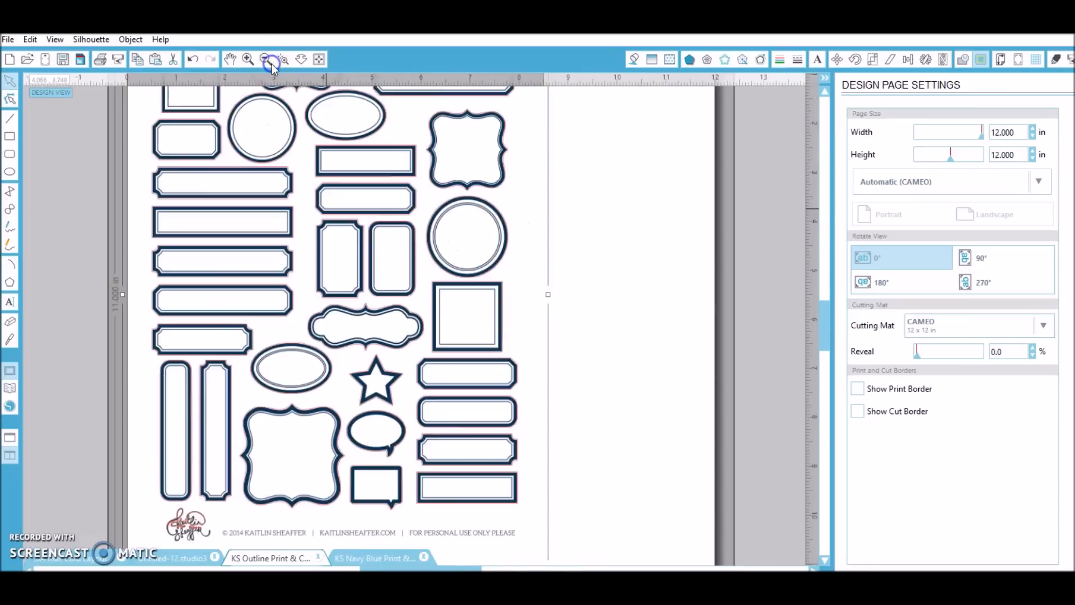
pyautogui.click(271, 64)
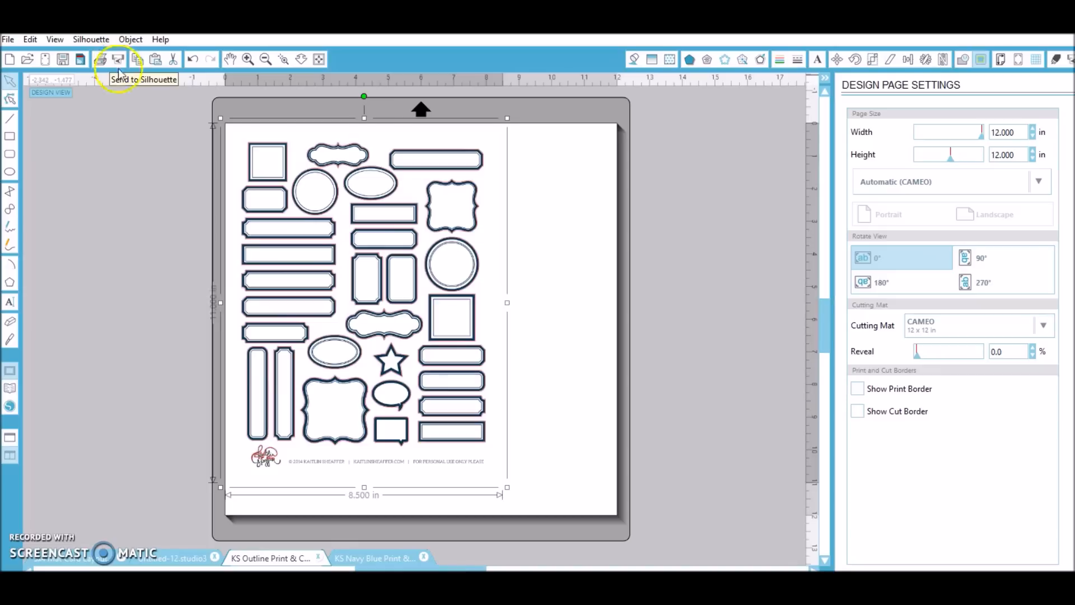
# Step: Add Type 1 (CAMEO, Portrait) registration marks to the page with the navy labels
pyautogui.click(1017, 61)
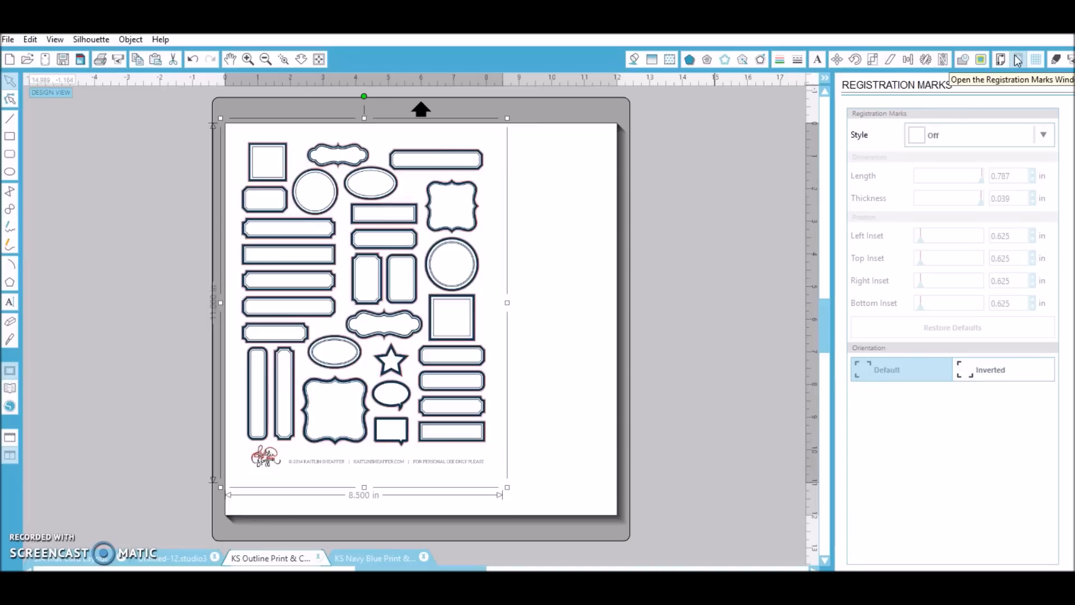
pyautogui.click(1017, 60)
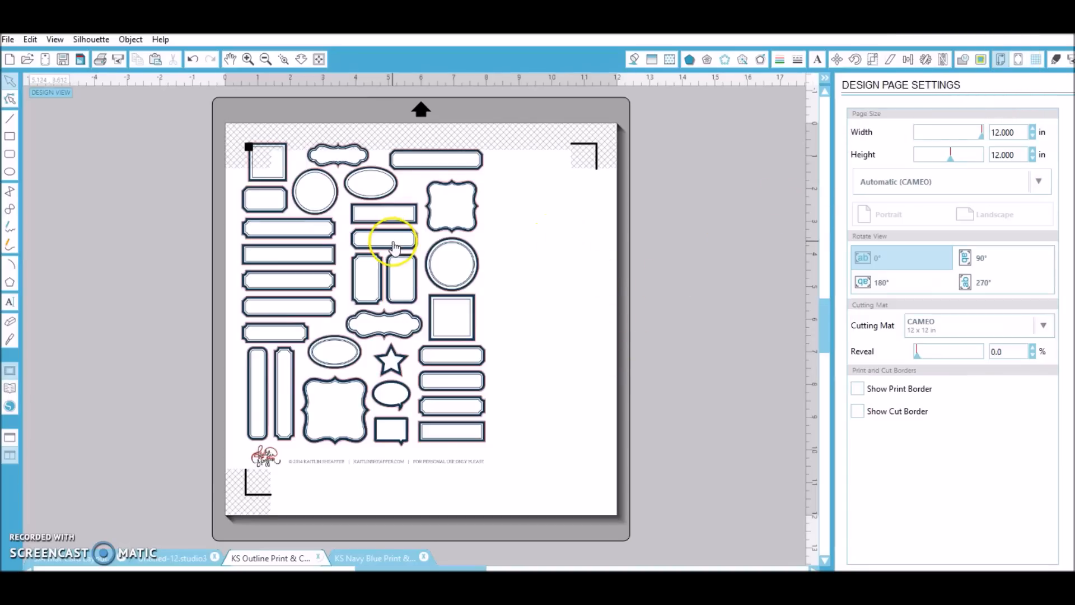
# Step: Delete the navy label image from over the traced cut lines and set the registration marks style to Off
pyautogui.moveTo(388, 242); pyautogui.dragTo(626, 286)
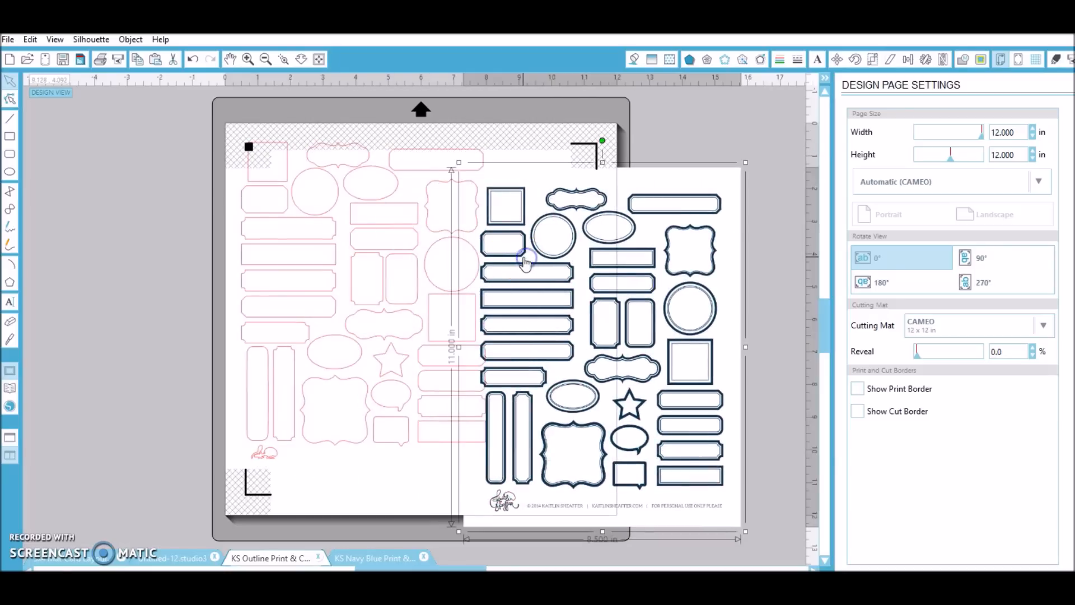
pyautogui.press('Delete')
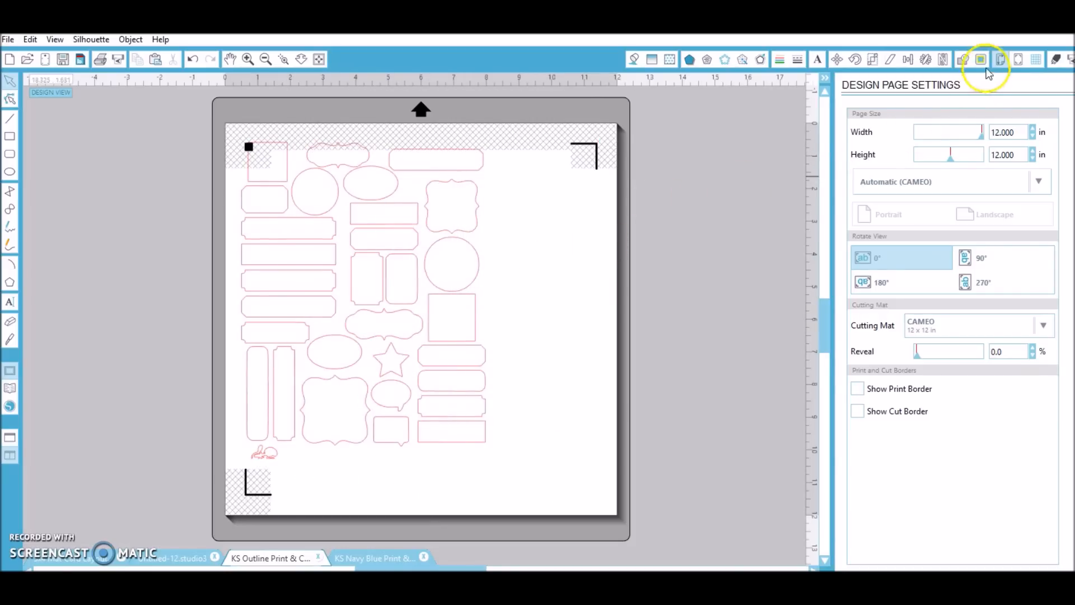
pyautogui.click(980, 59)
pyautogui.click(999, 63)
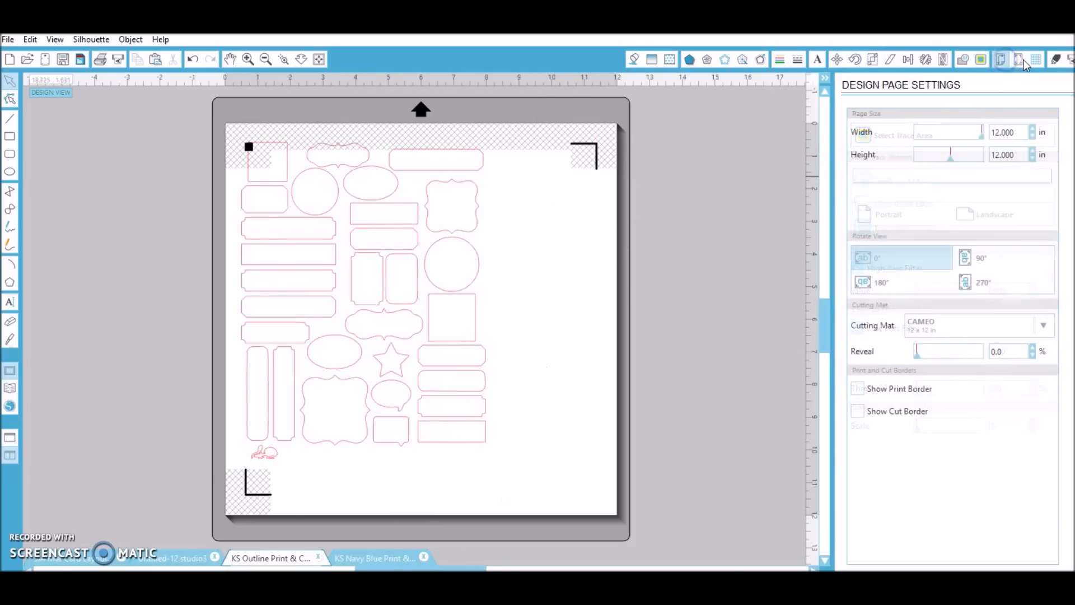
pyautogui.click(1020, 63)
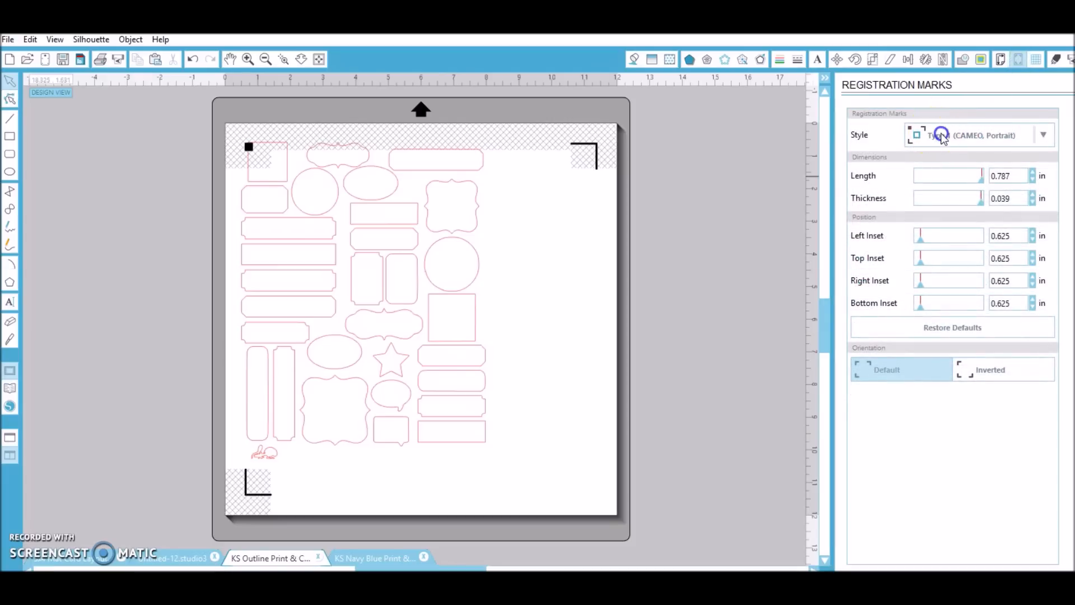
pyautogui.click(940, 137)
pyautogui.click(937, 161)
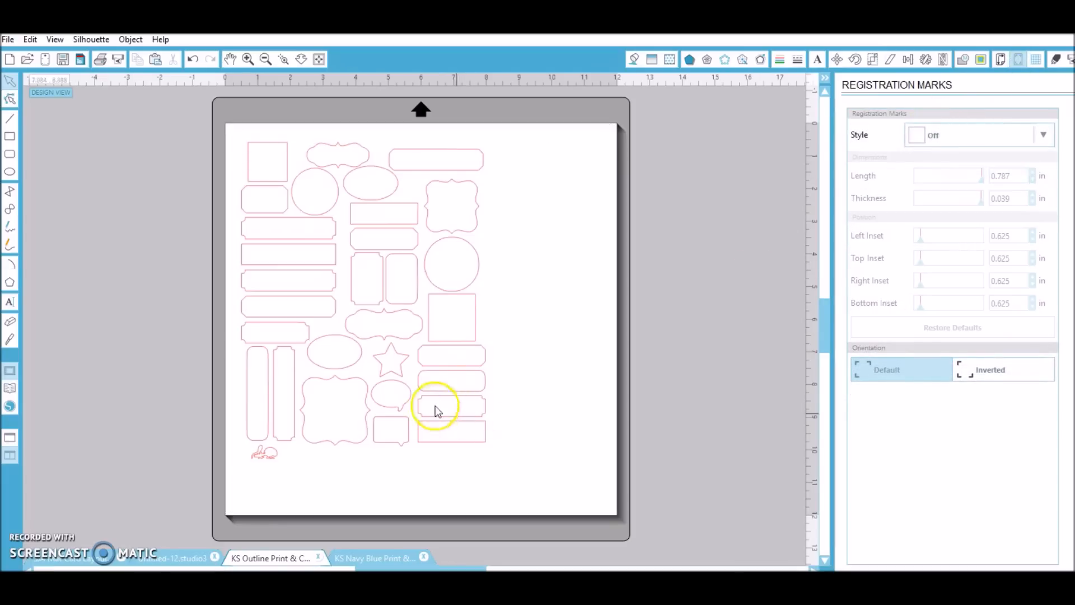
# Step: Close the KS Navy Blue Print & Cut document, leaving the traced outline document open
pyautogui.click(324, 263)
pyautogui.click(498, 272)
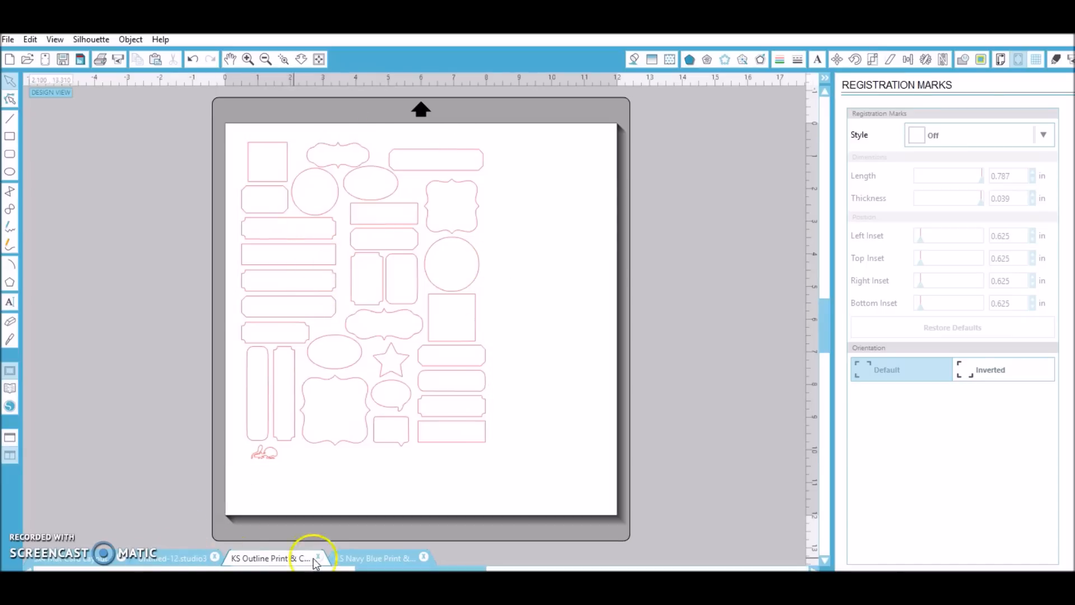
pyautogui.click(372, 558)
pyautogui.click(423, 557)
pyautogui.click(542, 341)
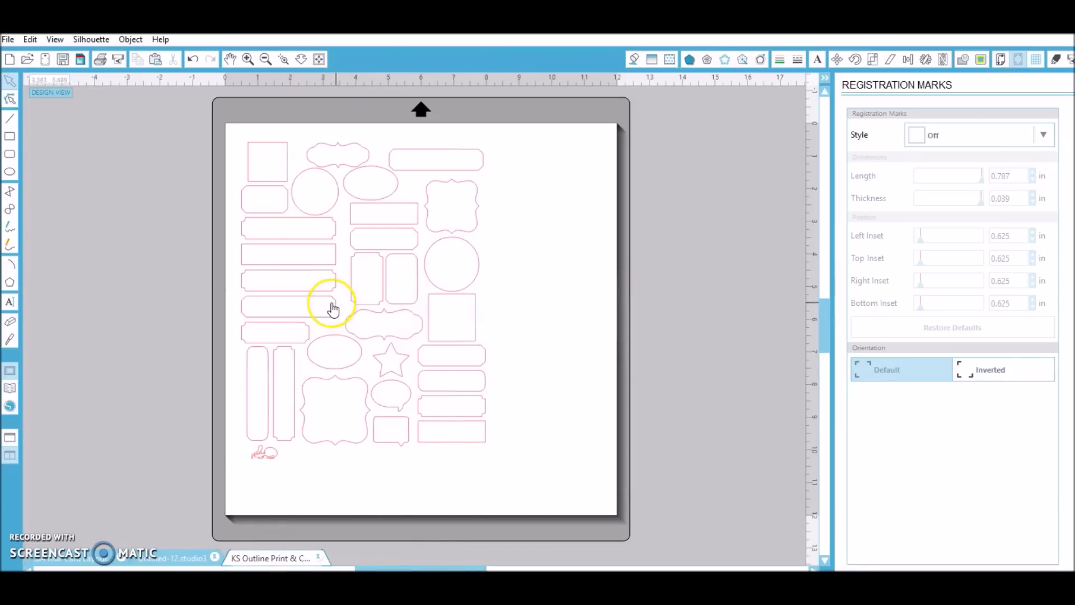
# Step: View the open card layout document, open the library's 3x4 Mat Card Layout design in Untitled-12, and select the label layout
pyautogui.click(173, 558)
pyautogui.click(100, 562)
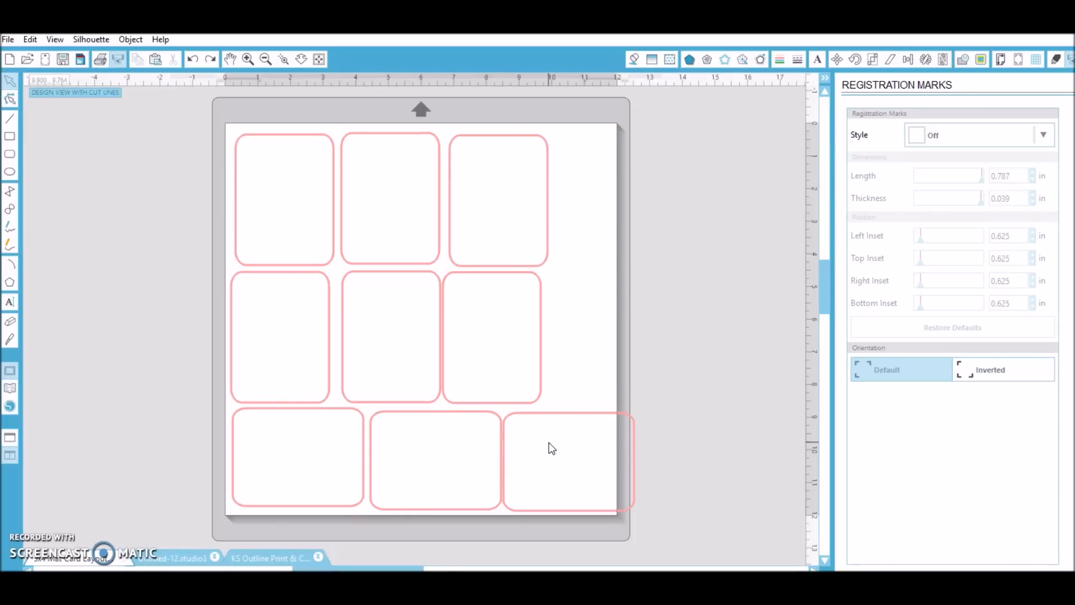
pyautogui.click(164, 558)
pyautogui.click(9, 392)
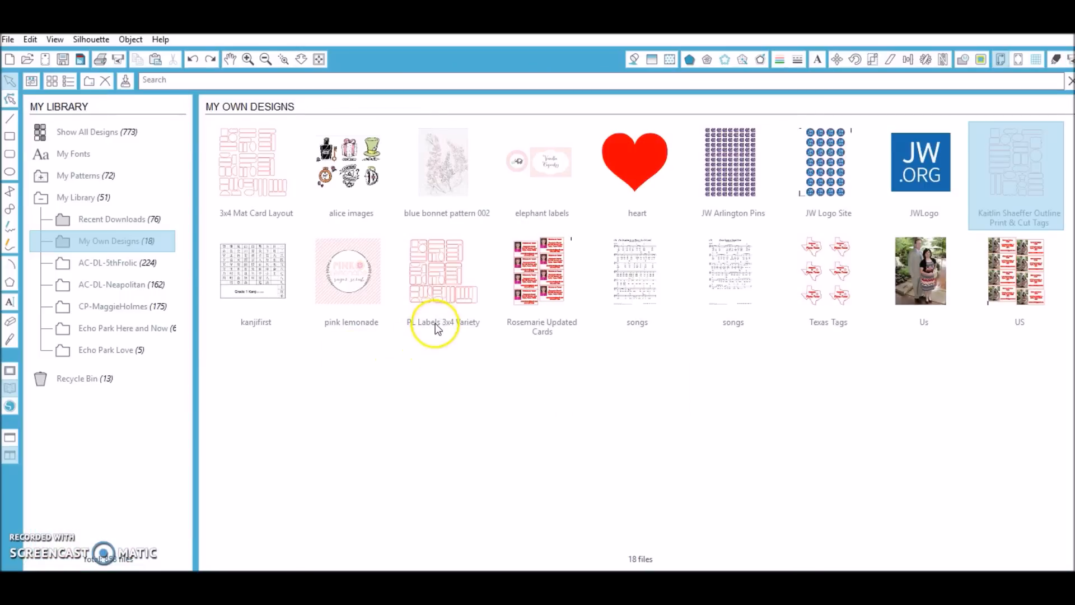
pyautogui.doubleClick(270, 176)
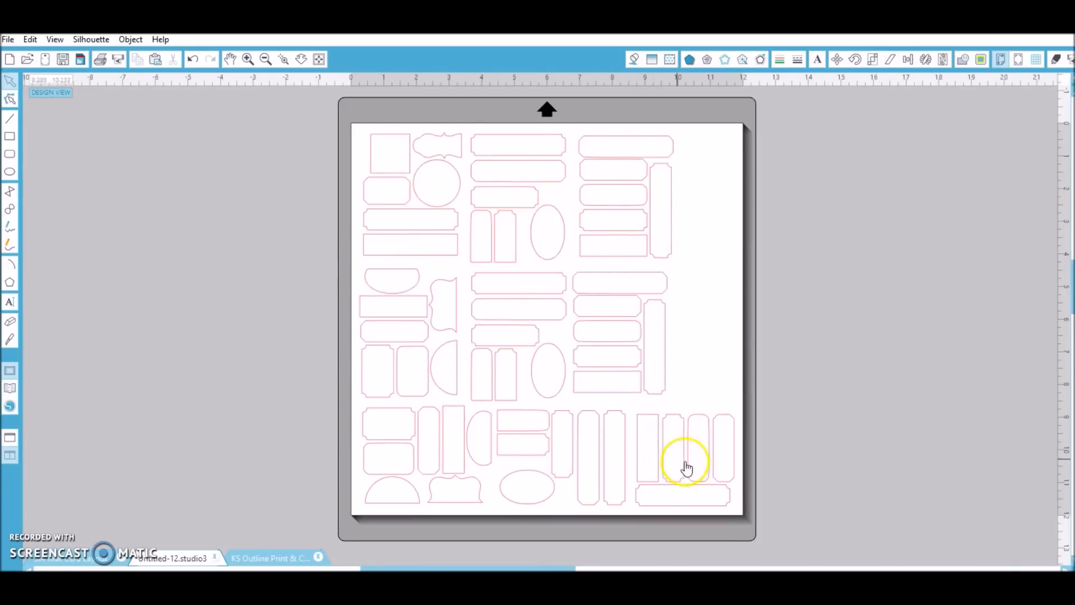
pyautogui.click(456, 311)
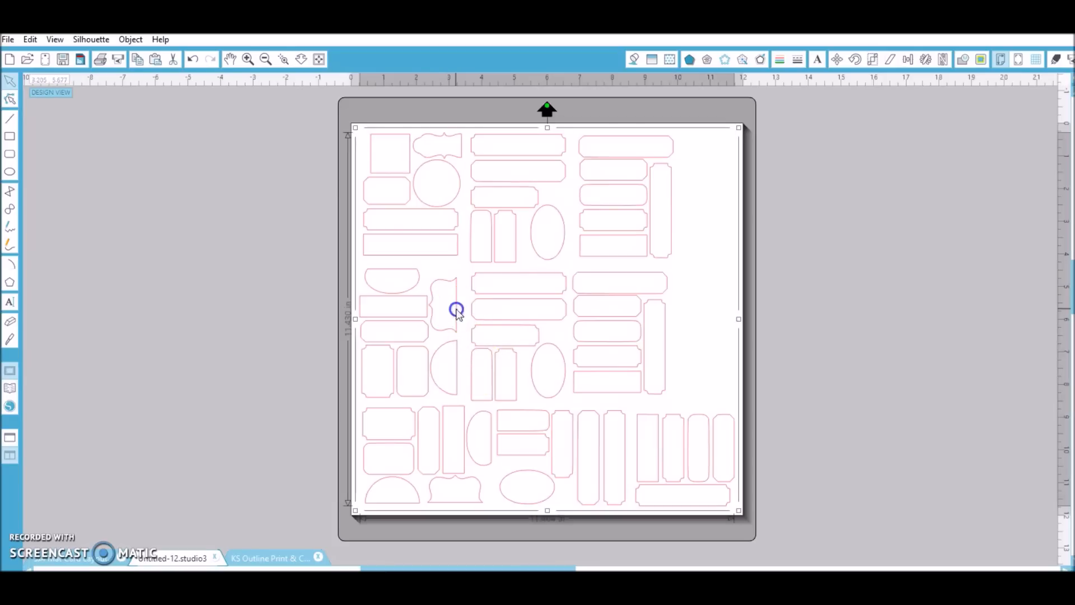